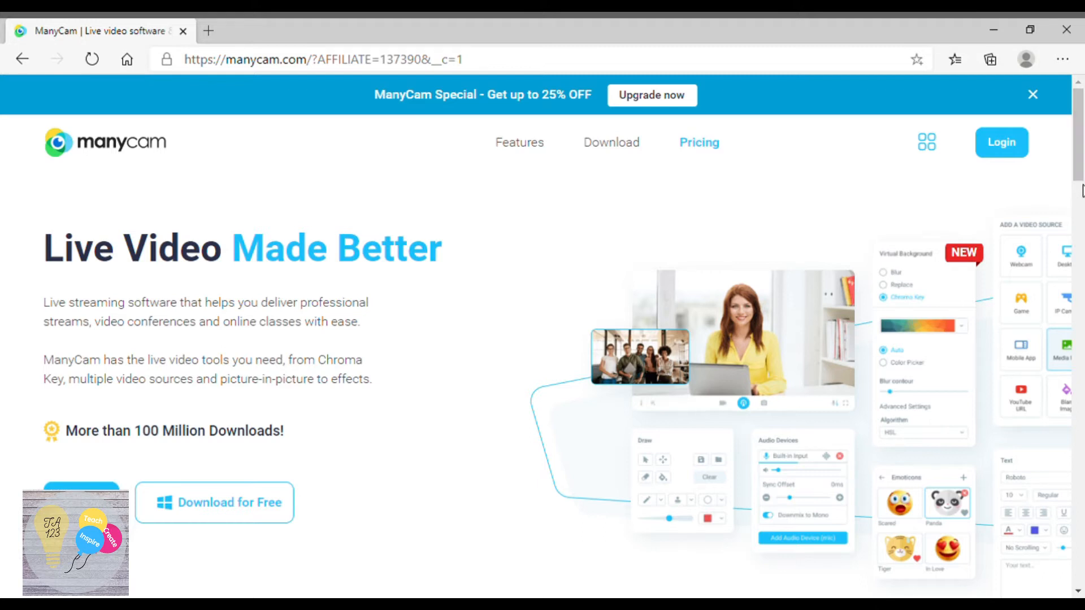
# Step: Download the free Windows version of ManyCam from the ManyCam home page
pyautogui.scroll(-2, 1078, 592)
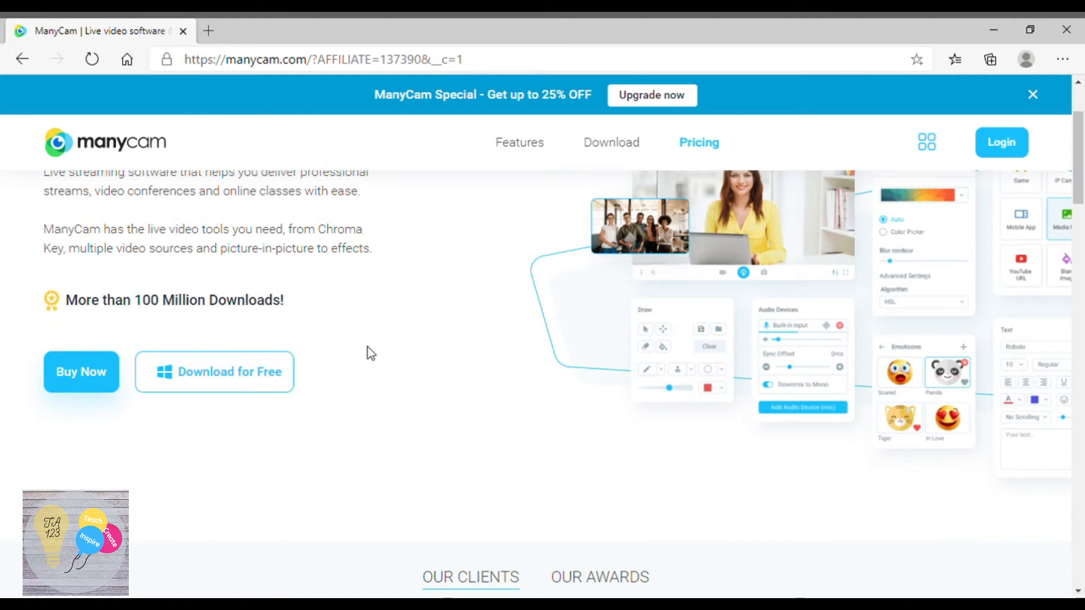
pyautogui.click(225, 375)
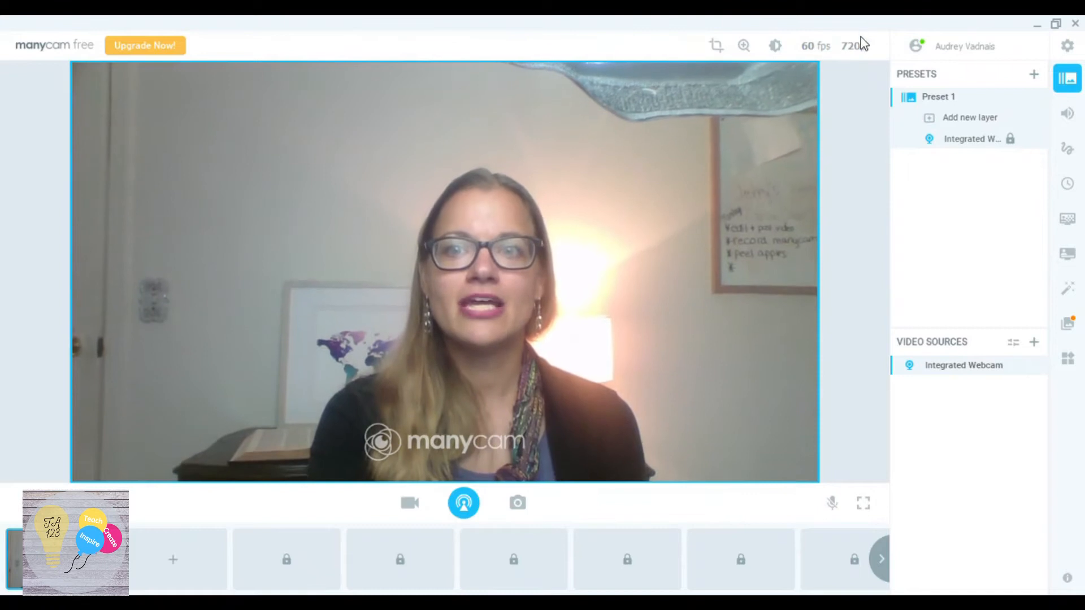
# Step: Set the video resolution to 480p
pyautogui.click(850, 49)
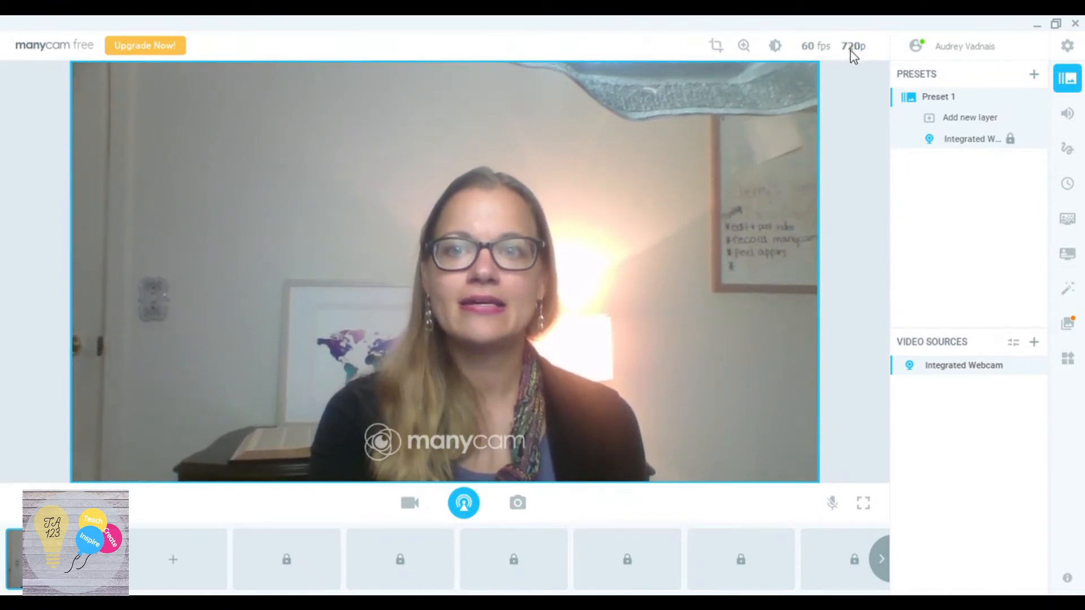
pyautogui.click(865, 126)
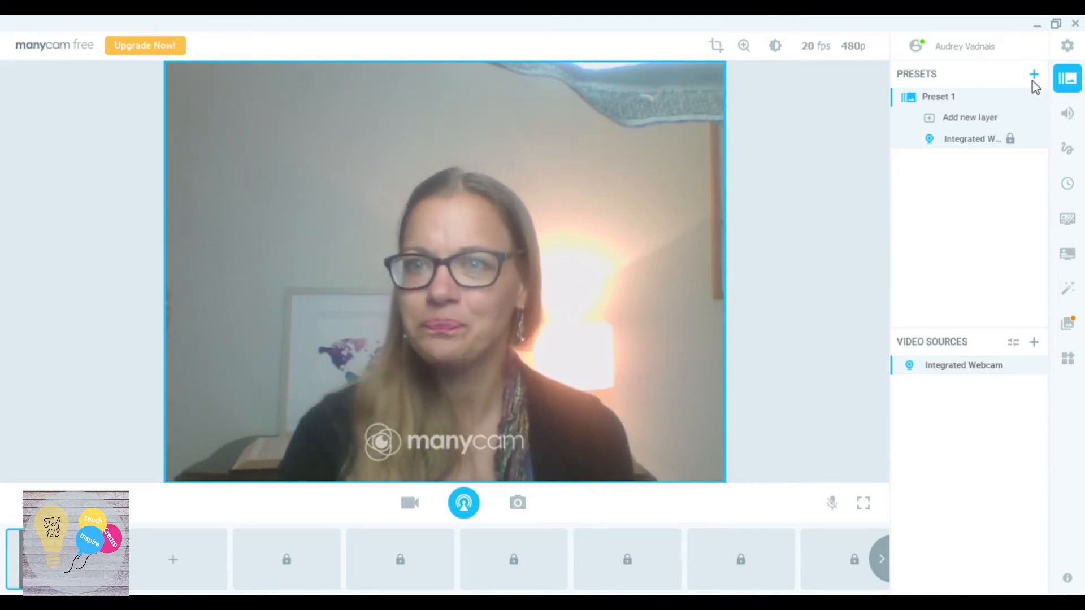
# Step: Open the audio settings to examine the microphone input, playback device, noise suppression and playlist options
pyautogui.click(1070, 115)
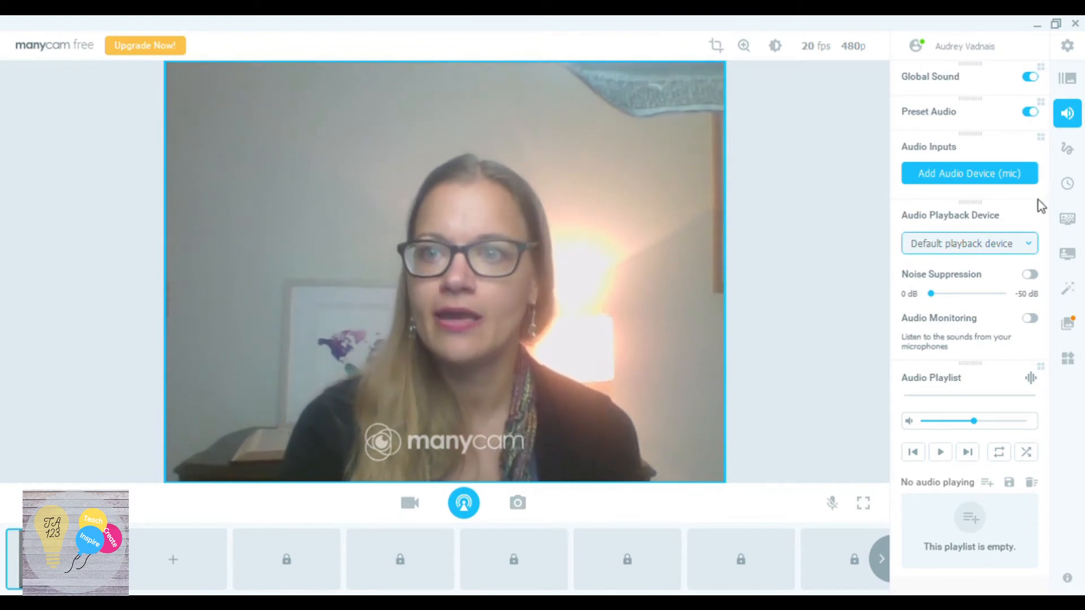
pyautogui.click(1019, 195)
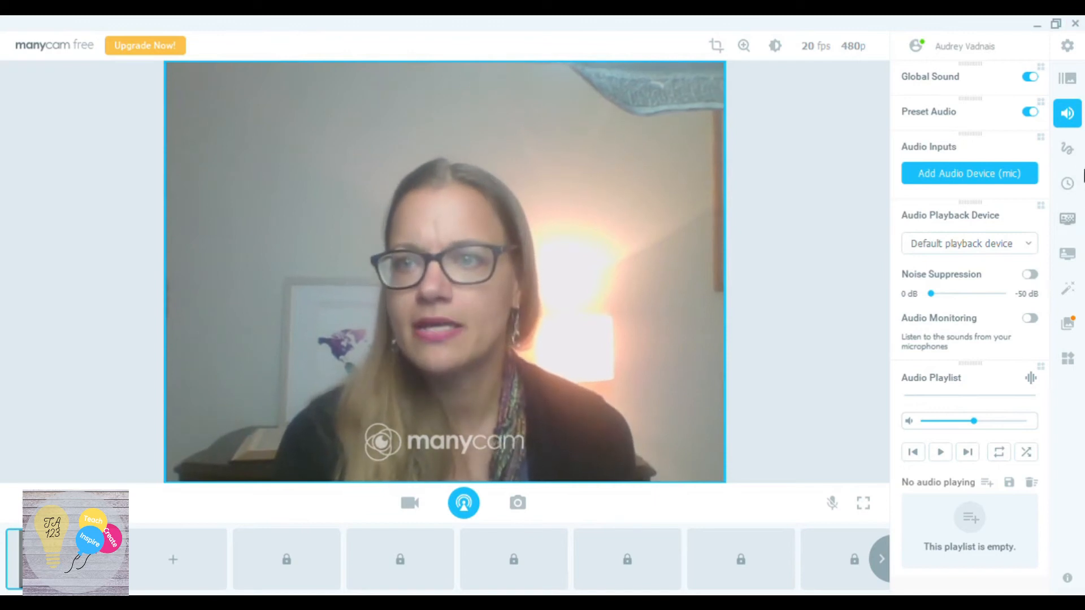
# Step: Draw a thick pink letter S over the webcam picture with the pencil, and clear the drawing
pyautogui.click(1071, 150)
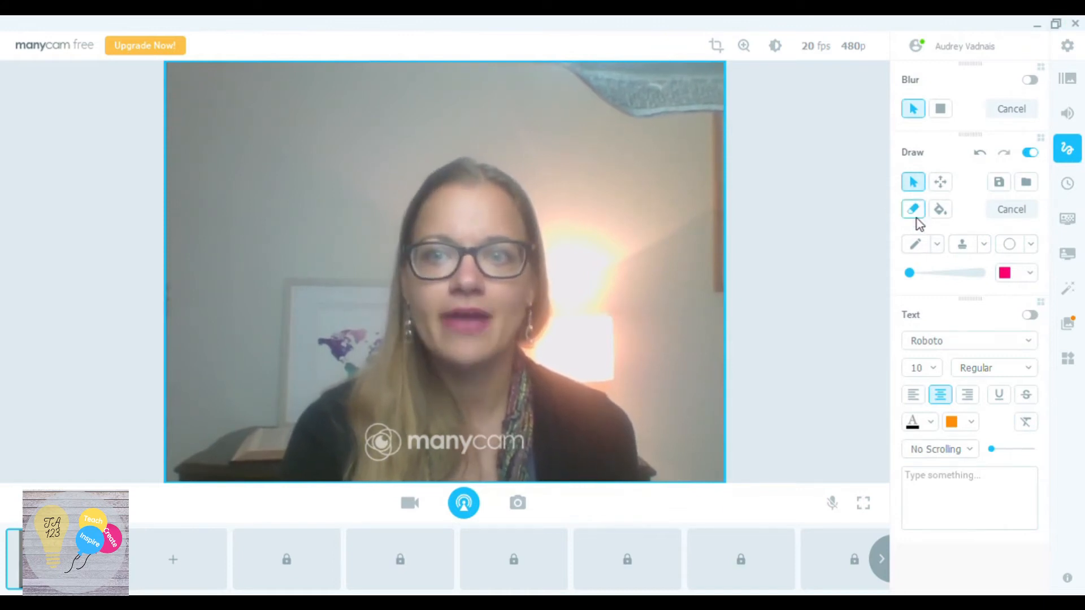
pyautogui.click(920, 247)
pyautogui.moveTo(909, 280)
pyautogui.mouseDown()
pyautogui.moveTo(1003, 283)
pyautogui.moveTo(986, 284)
pyautogui.mouseUp()
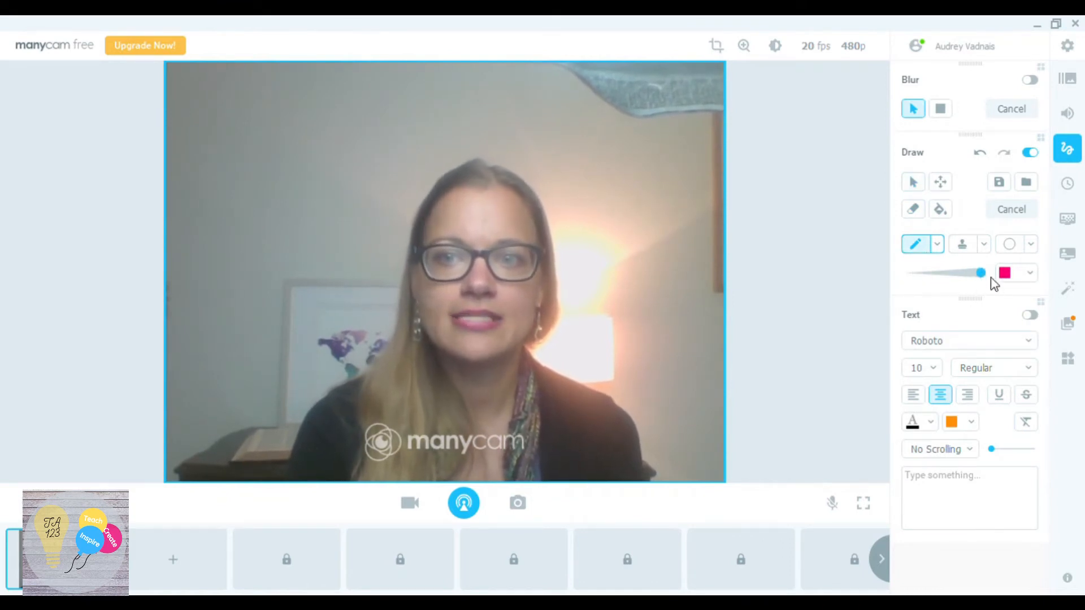
pyautogui.moveTo(910, 274); pyautogui.dragTo(930, 278)
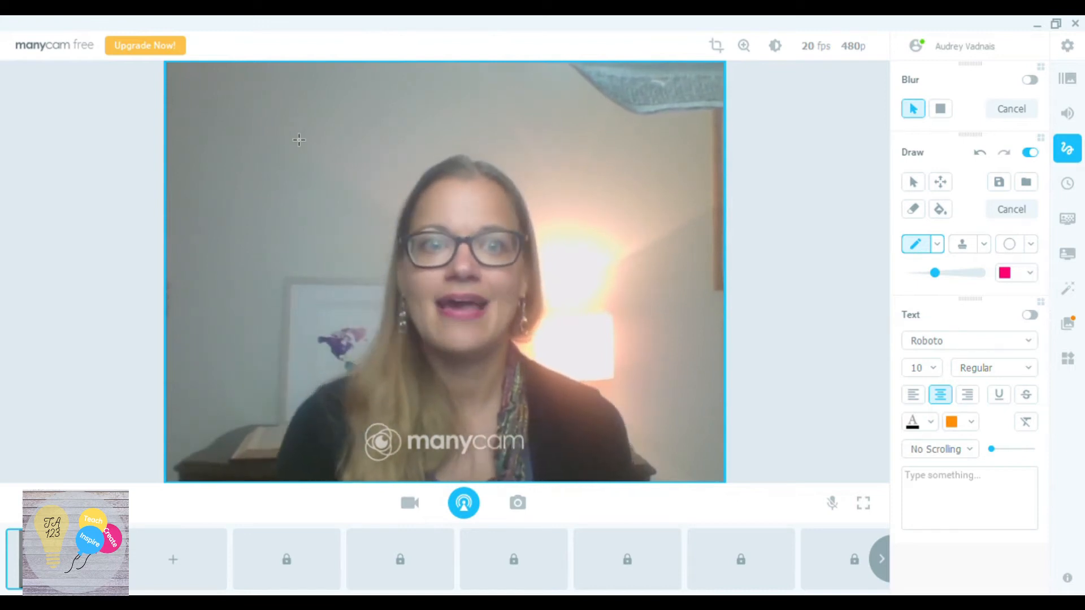
pyautogui.moveTo(297, 133)
pyautogui.mouseDown()
pyautogui.moveTo(259, 149)
pyautogui.moveTo(261, 184)
pyautogui.moveTo(321, 226)
pyautogui.moveTo(282, 273)
pyautogui.mouseUp()
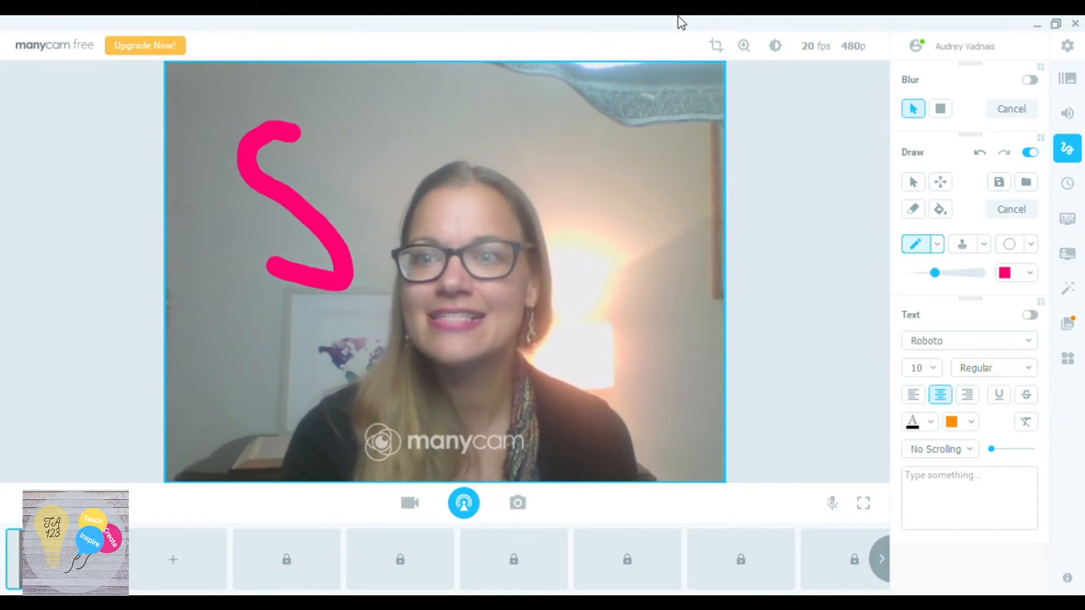
pyautogui.click(1011, 209)
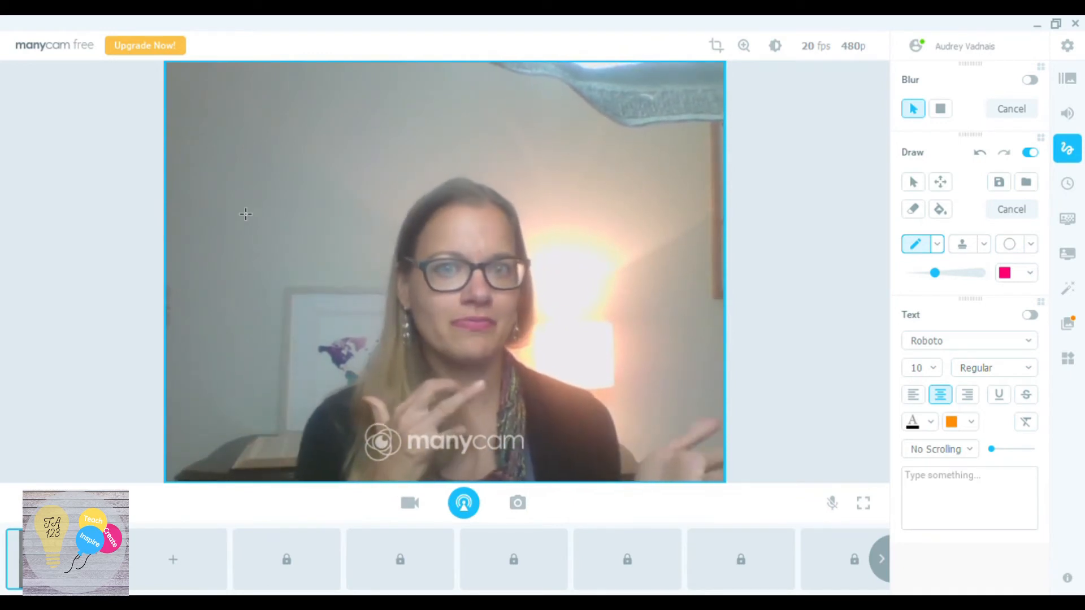
# Step: Write the word "Your" freehand in pink pencil across the webcam picture
pyautogui.moveTo(237, 206); pyautogui.dragTo(311, 295)
pyautogui.moveTo(327, 185); pyautogui.dragTo(322, 305)
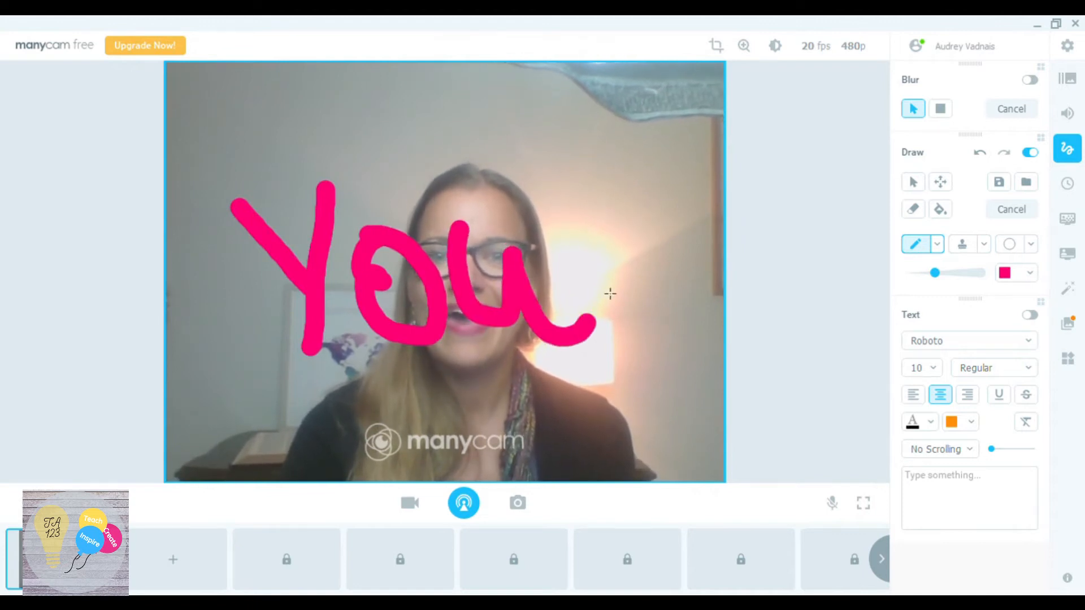
pyautogui.moveTo(601, 250)
pyautogui.mouseDown()
pyautogui.moveTo(614, 310)
pyautogui.moveTo(610, 265)
pyautogui.moveTo(638, 248)
pyautogui.mouseUp()
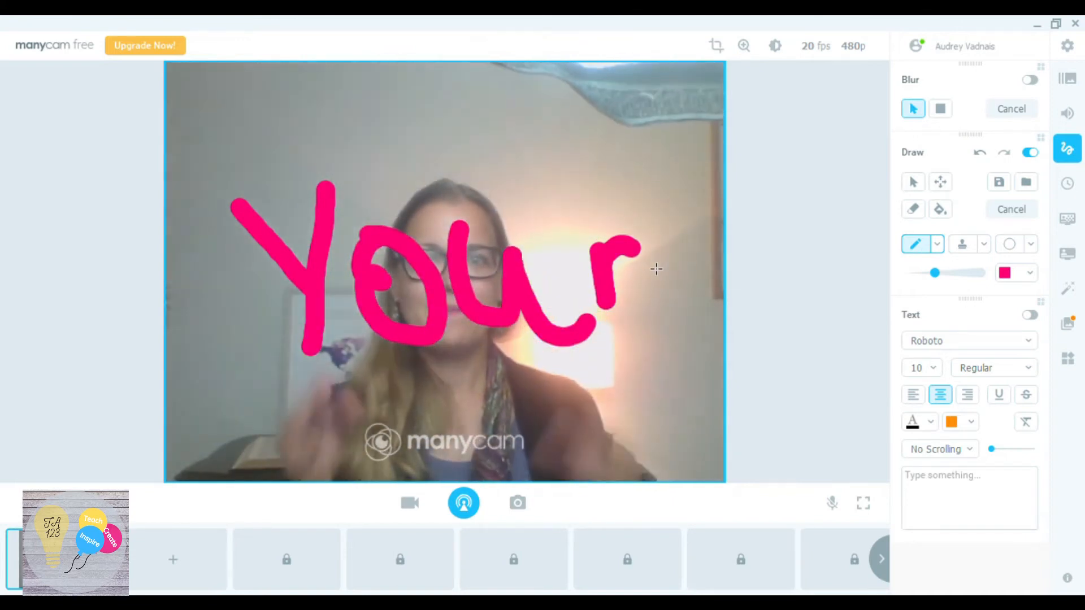
# Step: Erase parts of the letter o in the handwritten word, and undo the whole drawing
pyautogui.click(915, 210)
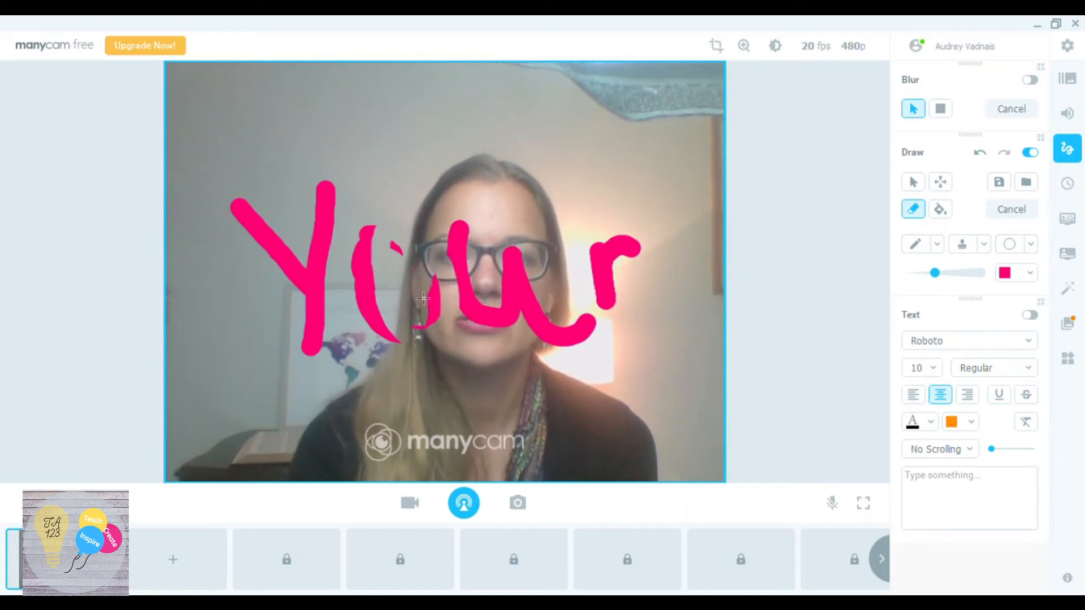
pyautogui.moveTo(394, 259); pyautogui.dragTo(357, 280)
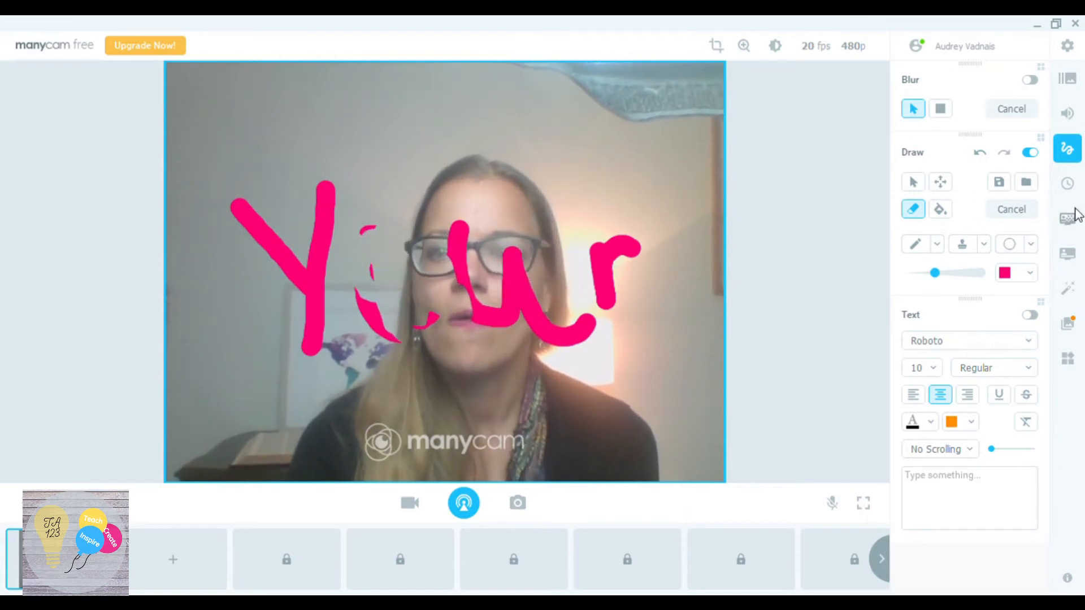
pyautogui.click(979, 152)
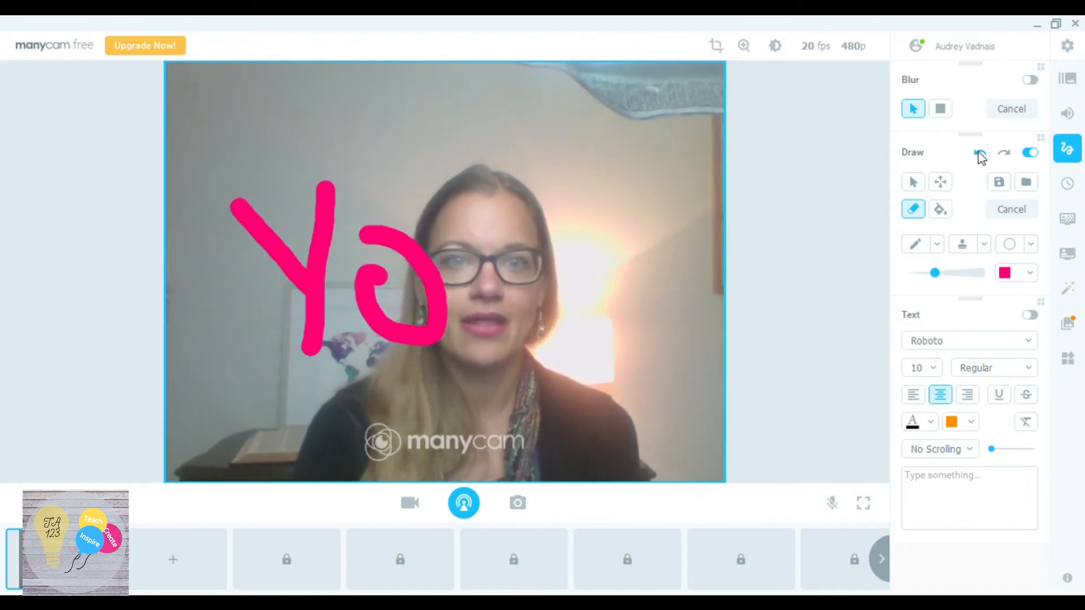
pyautogui.click(980, 153)
pyautogui.click(979, 153)
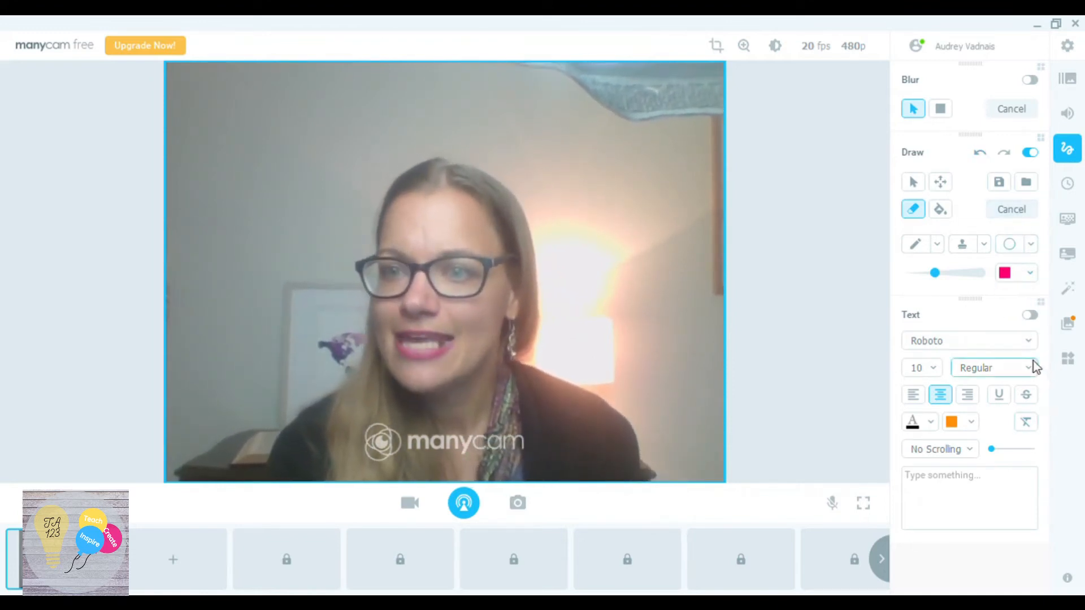
# Step: Turn on the text overlay and move its orange box to the lower edge of the webcam picture
pyautogui.click(1029, 316)
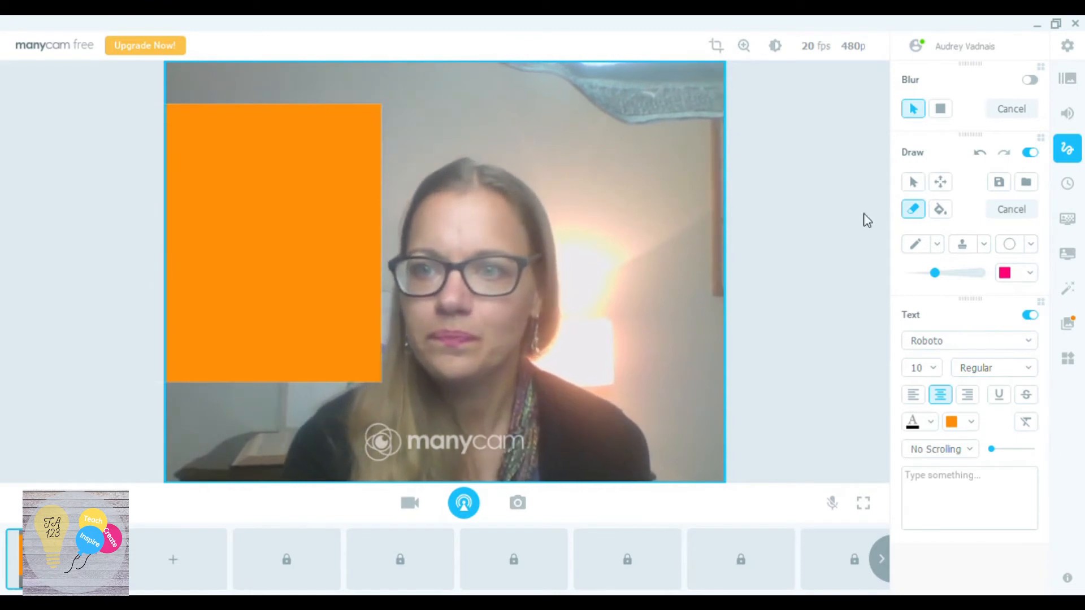
pyautogui.click(913, 182)
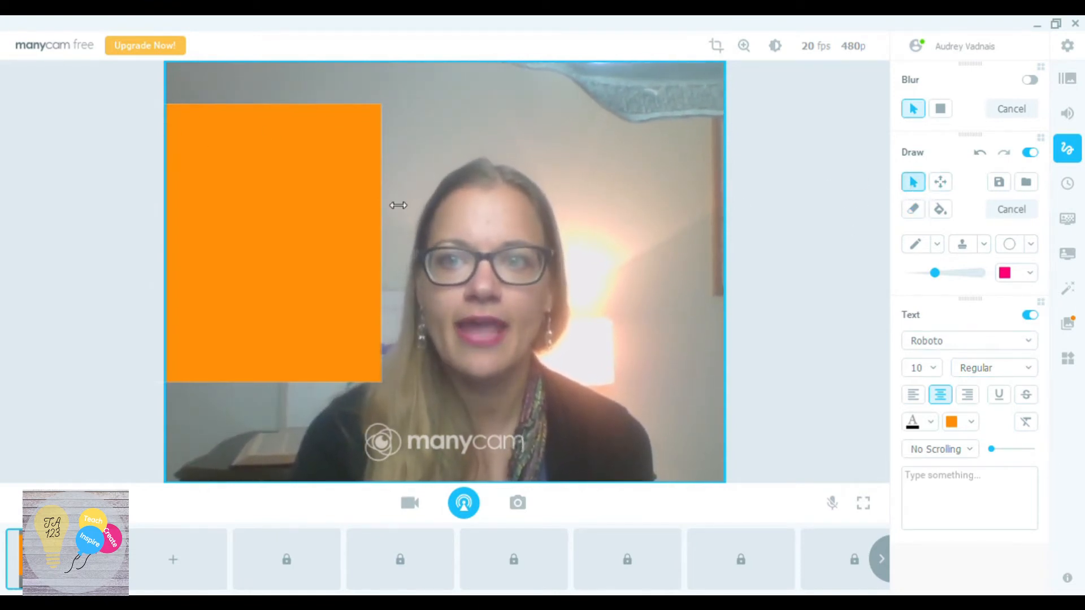
pyautogui.moveTo(293, 225); pyautogui.dragTo(315, 339)
pyautogui.moveTo(271, 221); pyautogui.dragTo(243, 449)
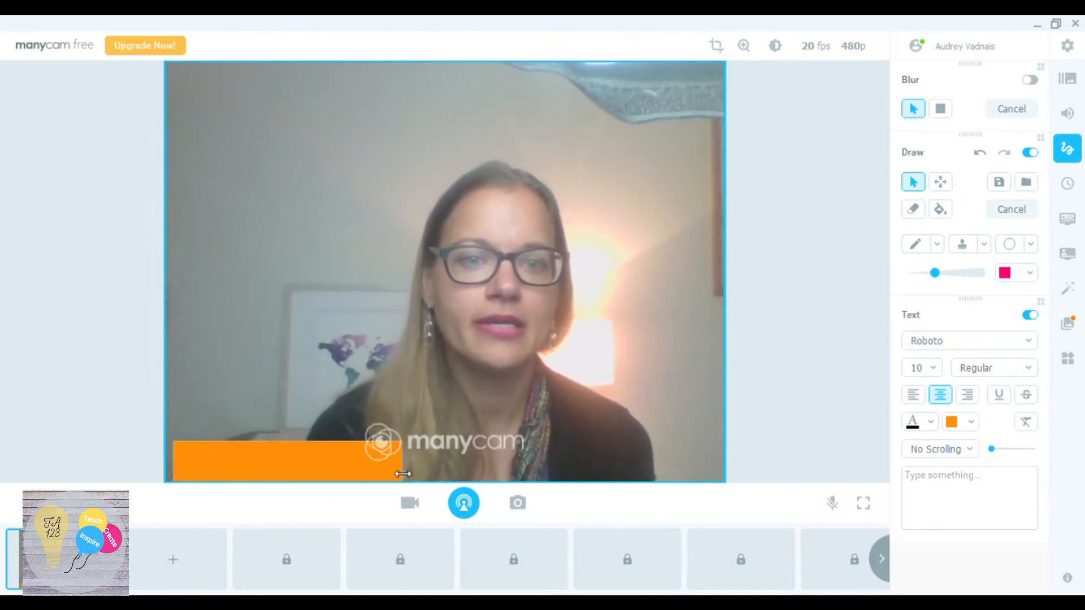
# Step: Reshape the orange text box into a tall panel and place it along the left side of the webcam picture
pyautogui.moveTo(412, 470); pyautogui.dragTo(721, 472)
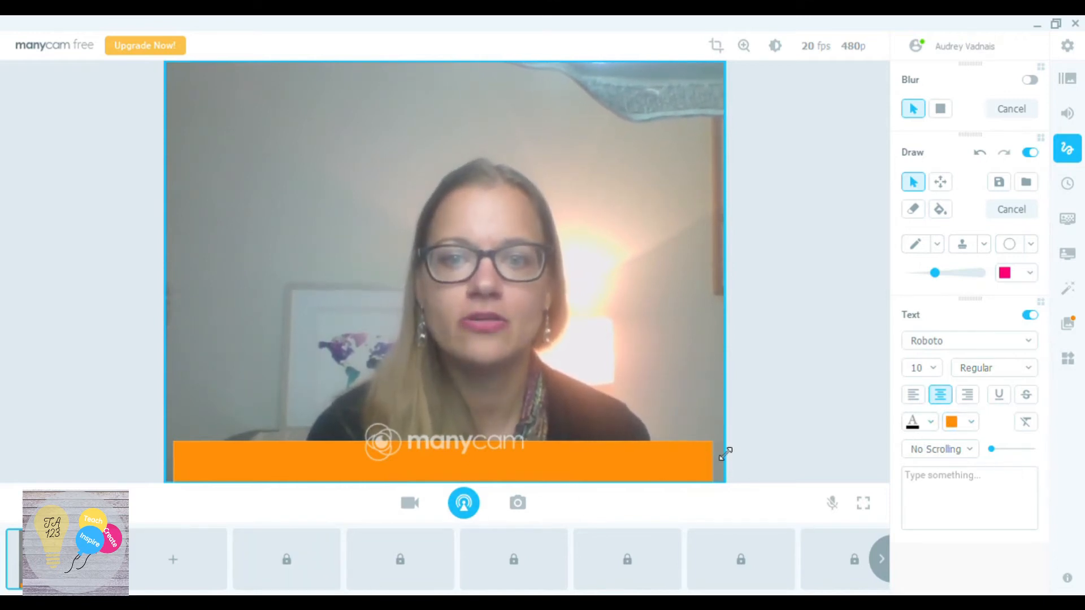
pyautogui.moveTo(720, 461); pyautogui.dragTo(317, 499)
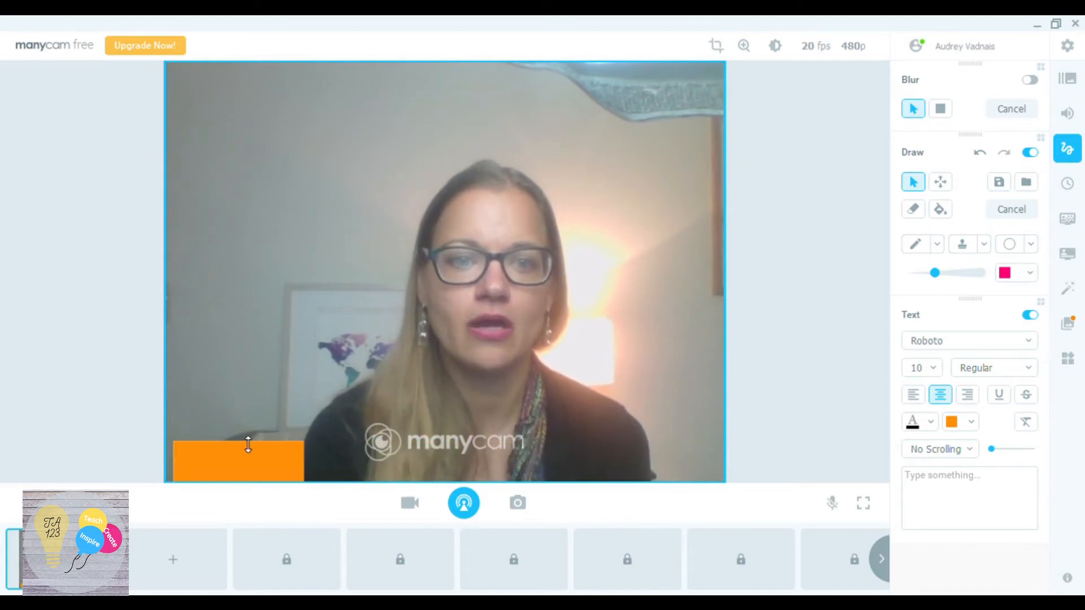
pyautogui.moveTo(246, 443); pyautogui.dragTo(242, 153)
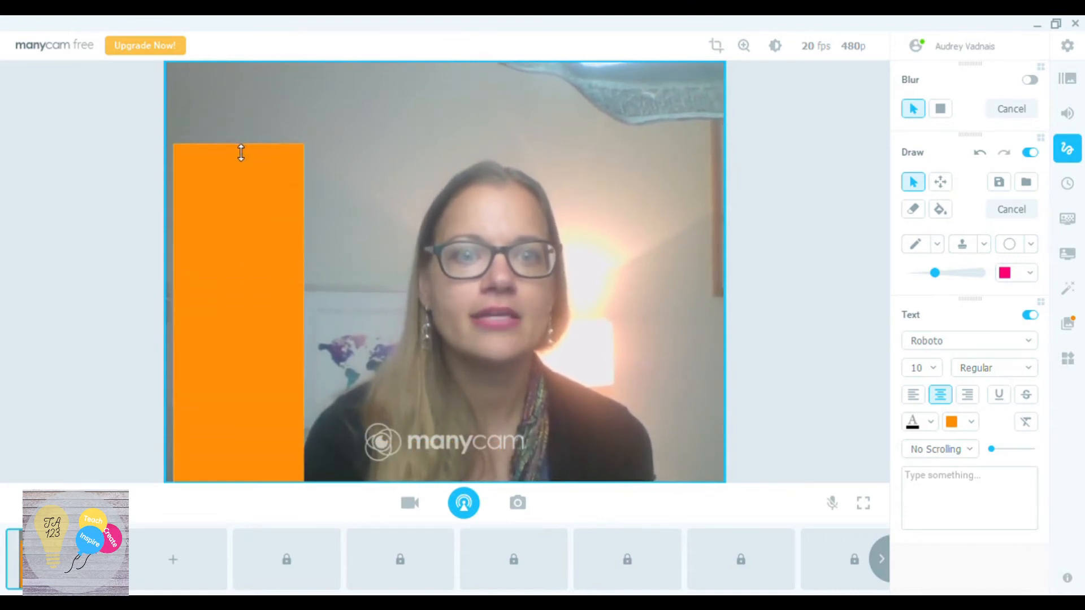
pyautogui.moveTo(320, 340); pyautogui.dragTo(385, 327)
pyautogui.moveTo(315, 293); pyautogui.dragTo(319, 227)
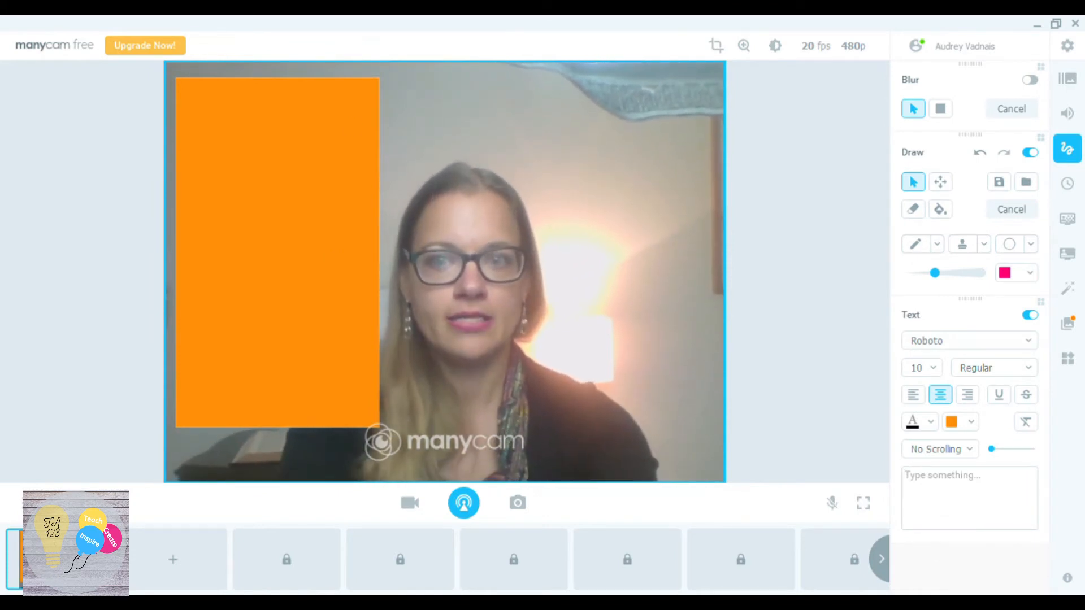
# Step: Enter the text "run" in the orange text overlay
pyautogui.click(907, 475)
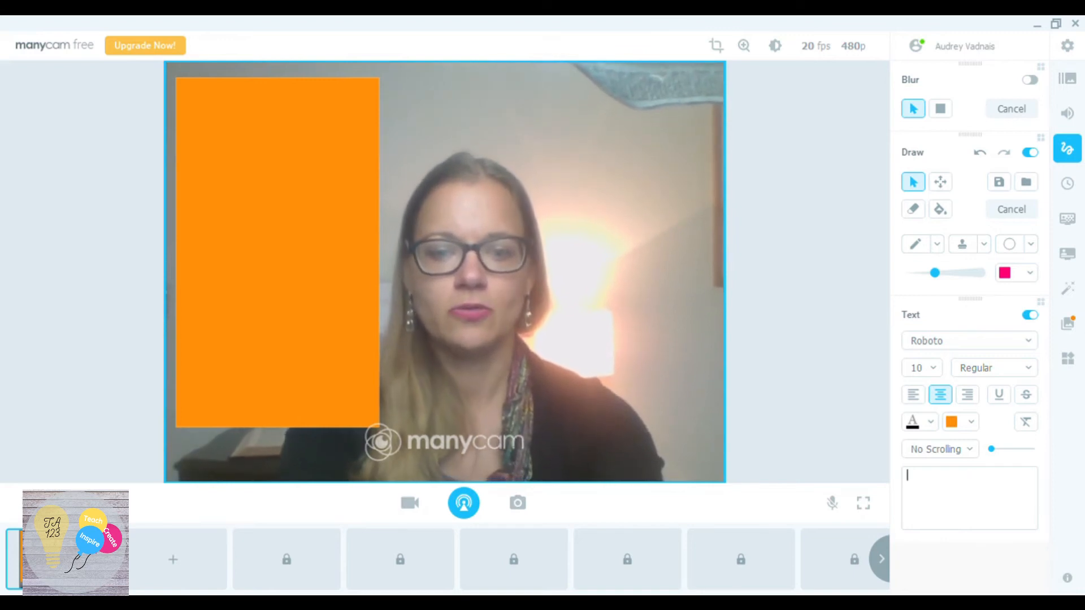
pyautogui.write('R')
pyautogui.press('BackSpace')
pyautogui.write('run')
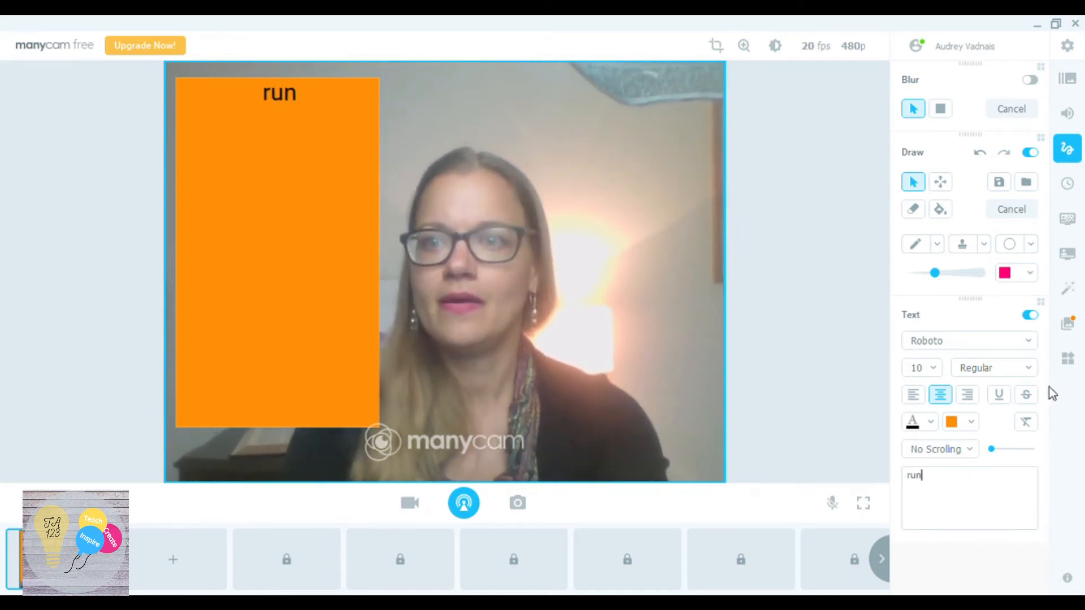
# Step: Underline "run" in the orange box with a freehand black pencil stroke at near-minimum thickness
pyautogui.click(921, 244)
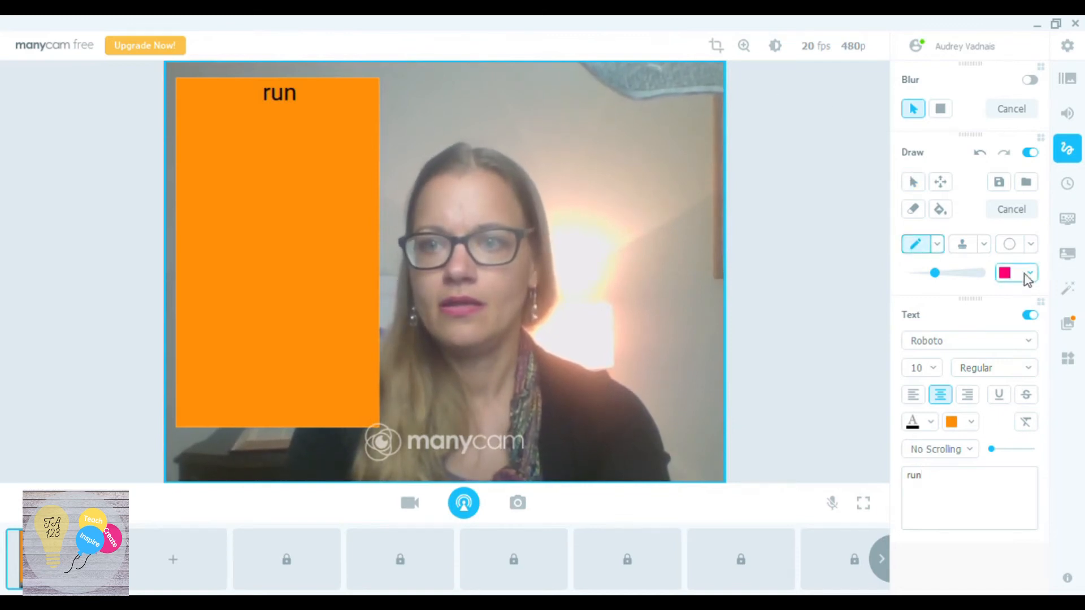
pyautogui.click(992, 362)
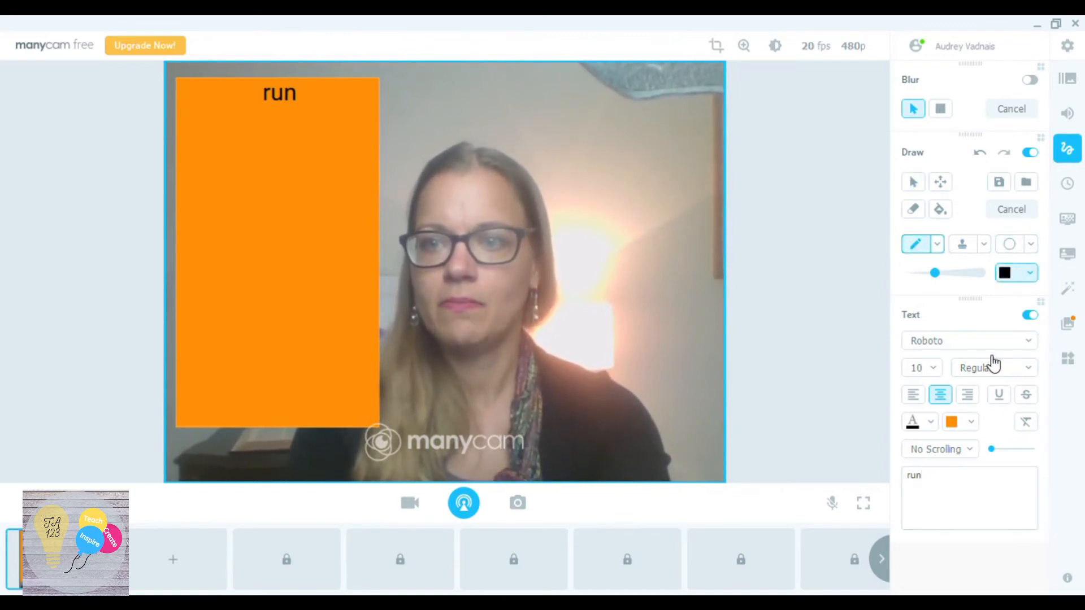
pyautogui.click(925, 247)
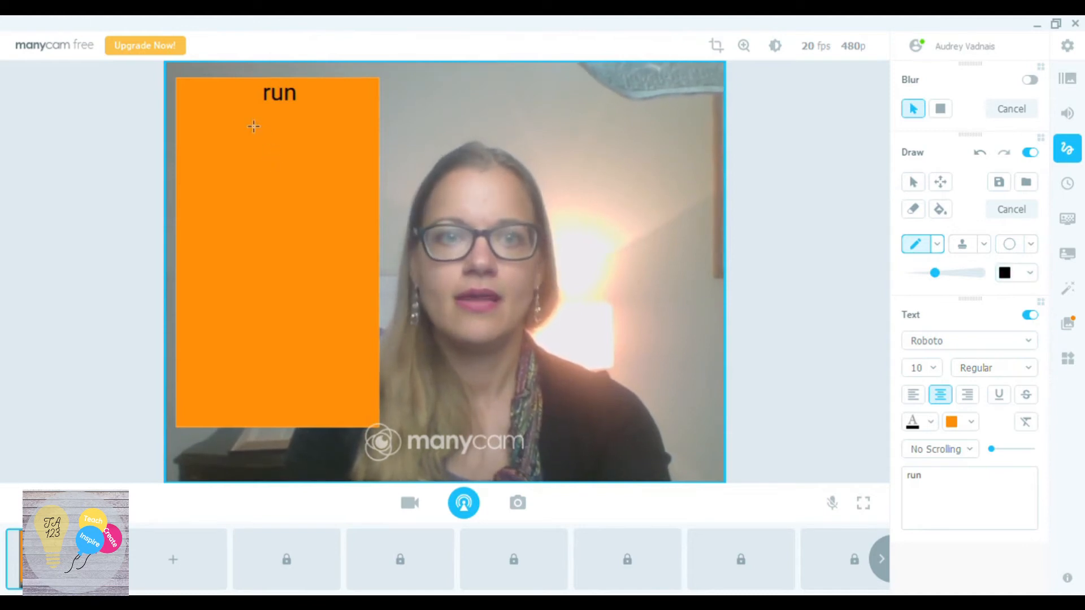
pyautogui.moveTo(257, 115); pyautogui.dragTo(313, 119)
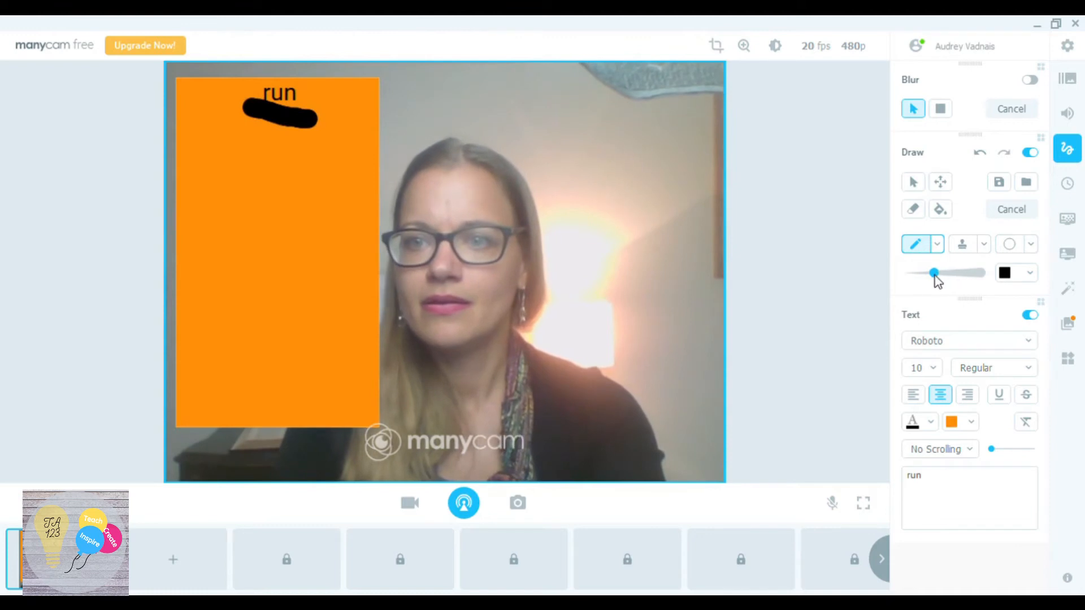
pyautogui.click(1011, 212)
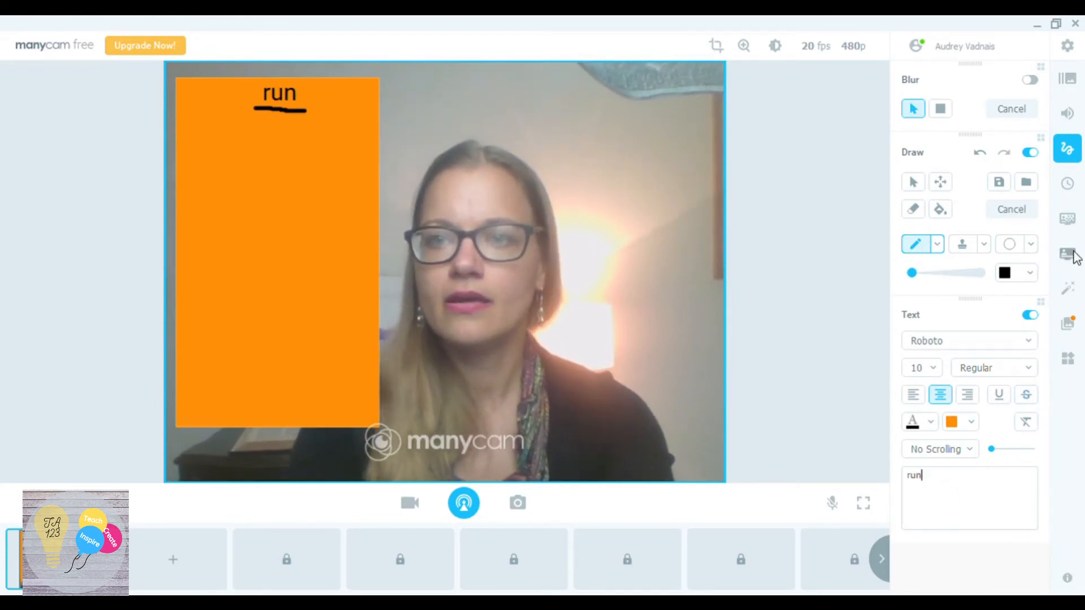
# Step: Add the lines "I run", "you run", "we run", "they run" and "she runs" below "run" in the text overlay
pyautogui.click(913, 182)
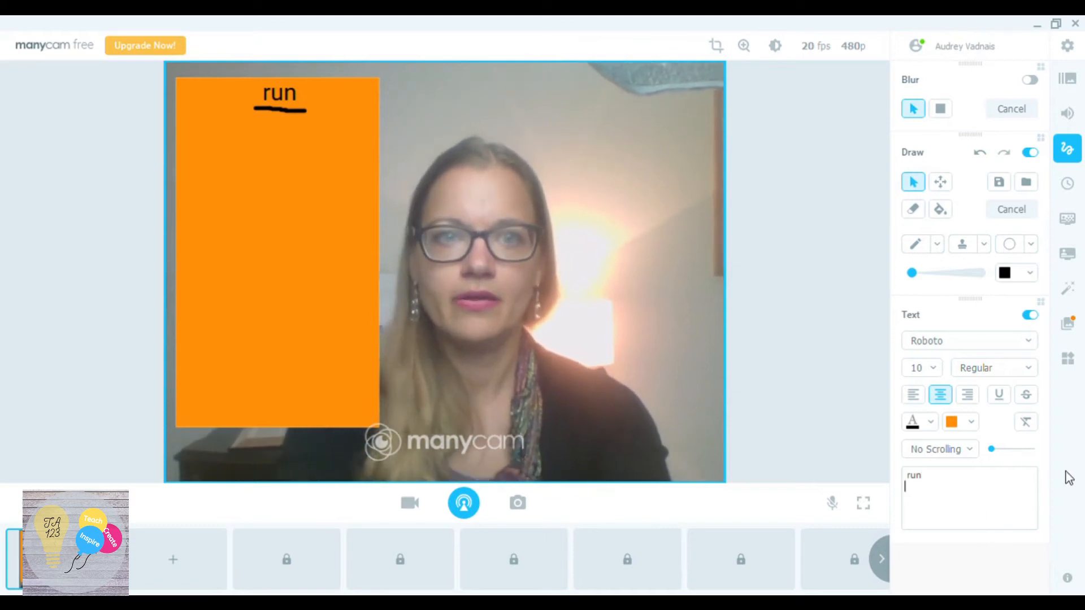
pyautogui.press('Return')
pyautogui.write('I run')
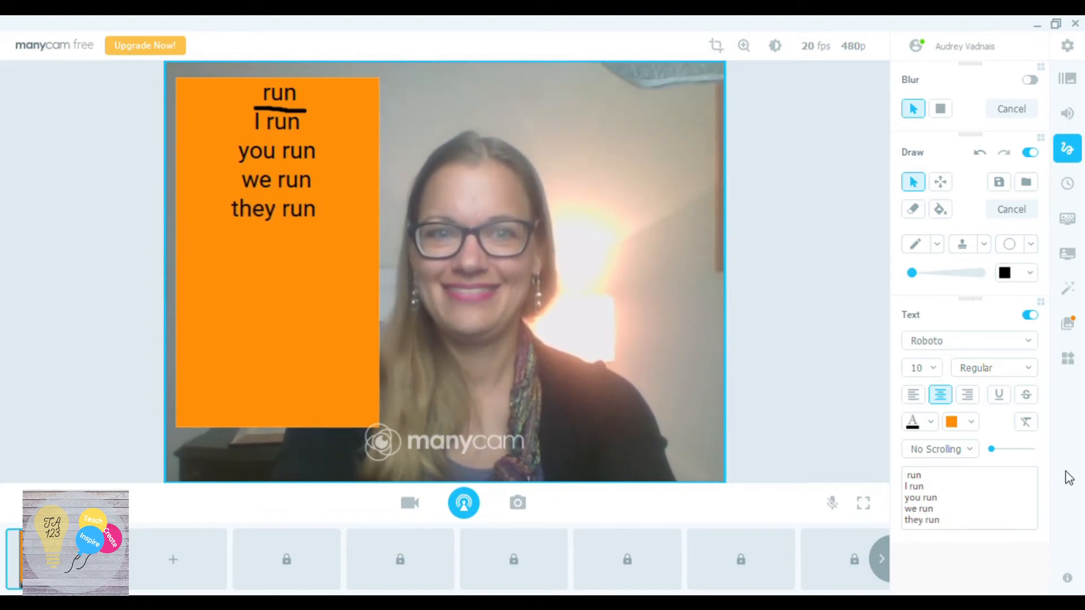
pyautogui.press('Return')
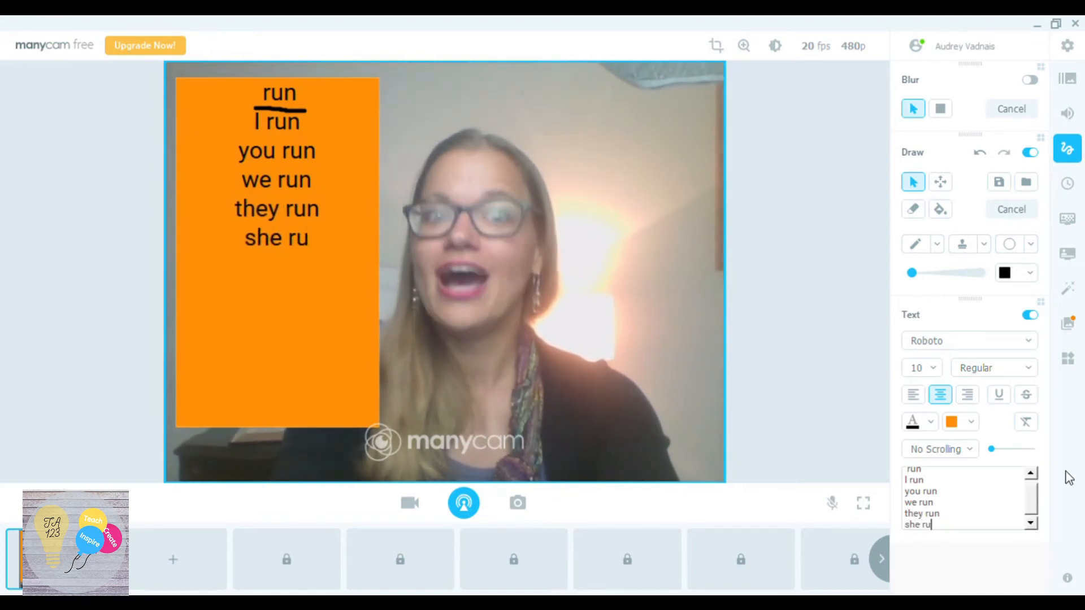
pyautogui.write('she runs')
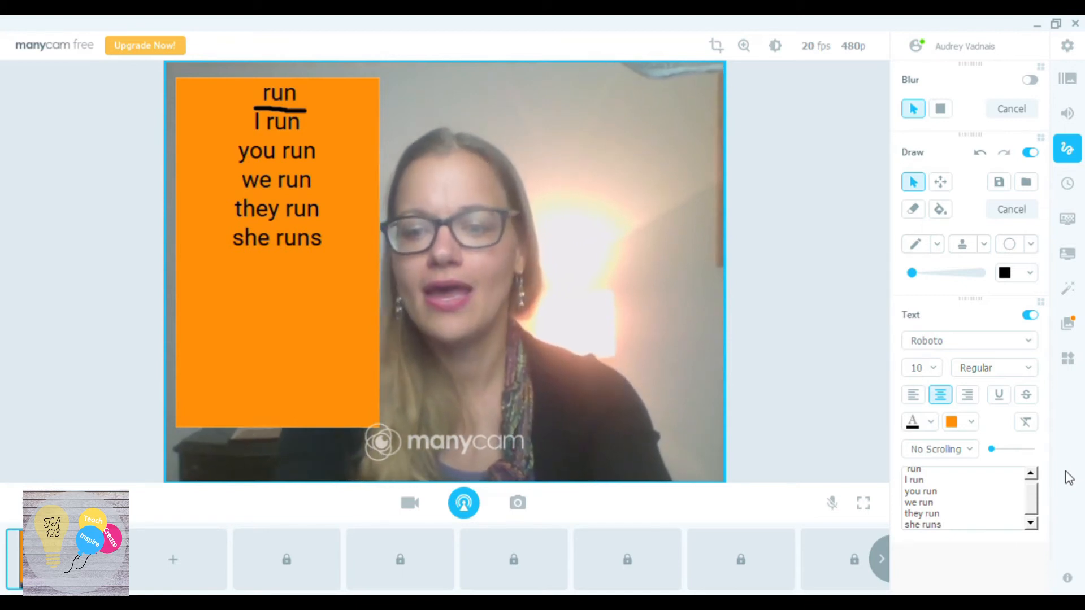
# Step: Change the last line of the text overlay to "she run(s)" and add the line "he runs" below it
pyautogui.press('BackSpace')
pyautogui.write('(s)')
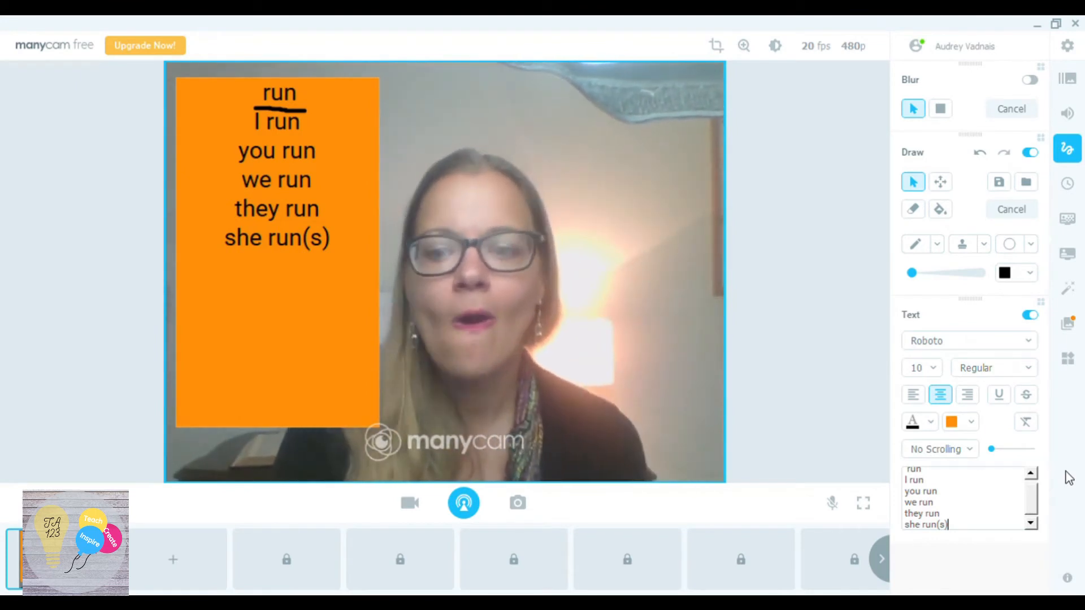
pyautogui.press('Return')
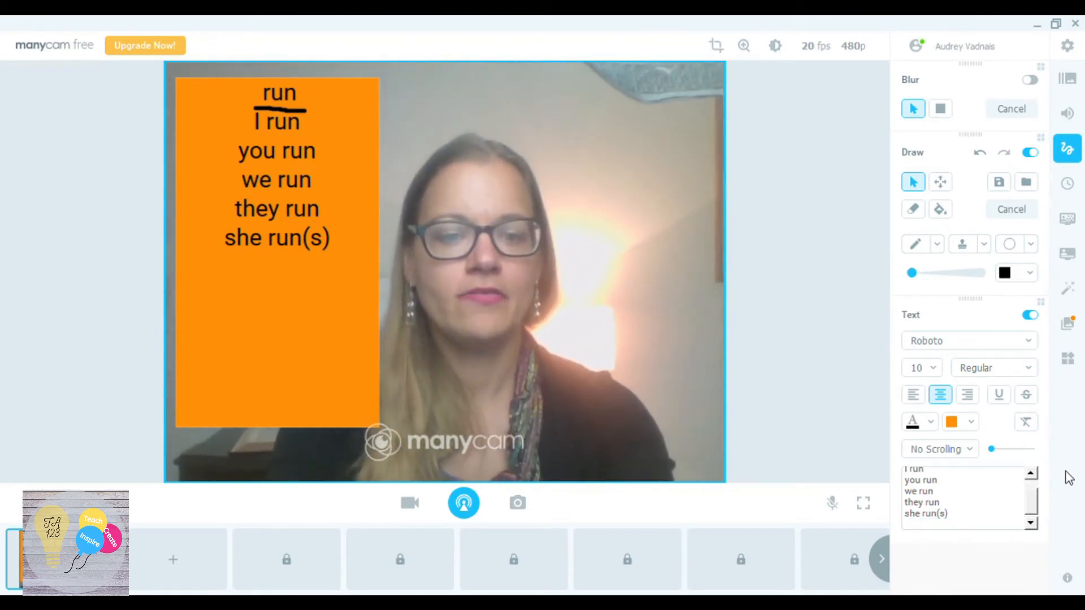
pyautogui.write('he runs')
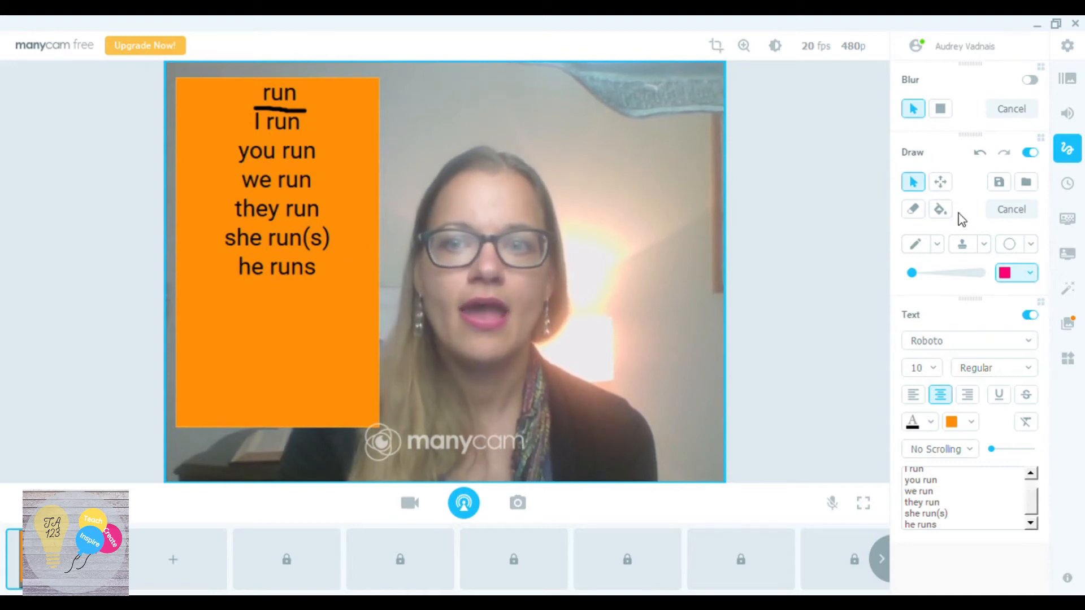
# Step: Underline "he" and circle the final "s" of "he runs" in pink with the pencil, and clear all drawings
pyautogui.click(916, 244)
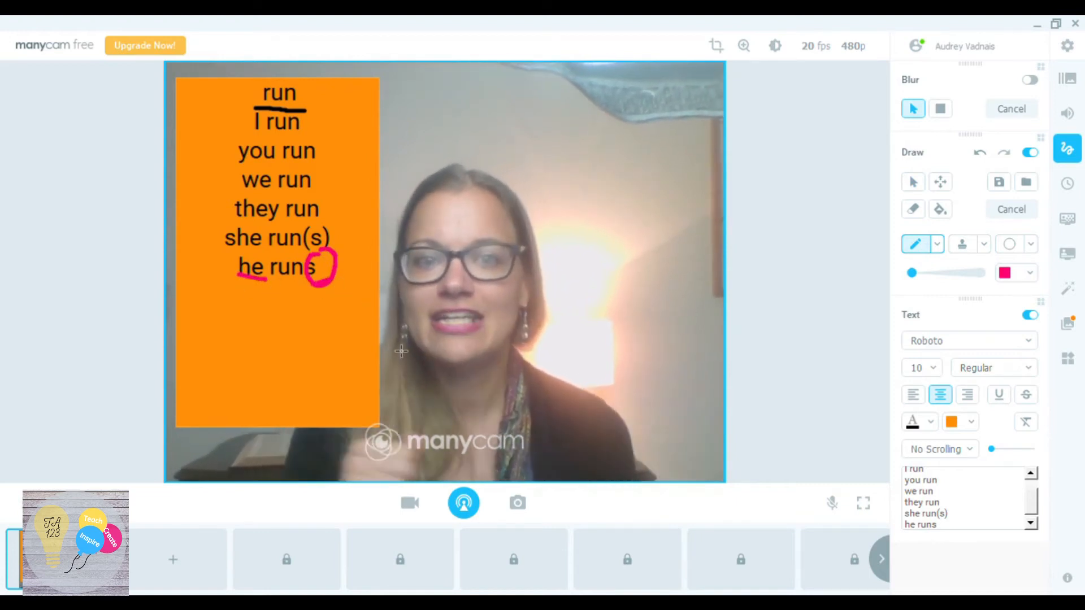
pyautogui.click(1012, 210)
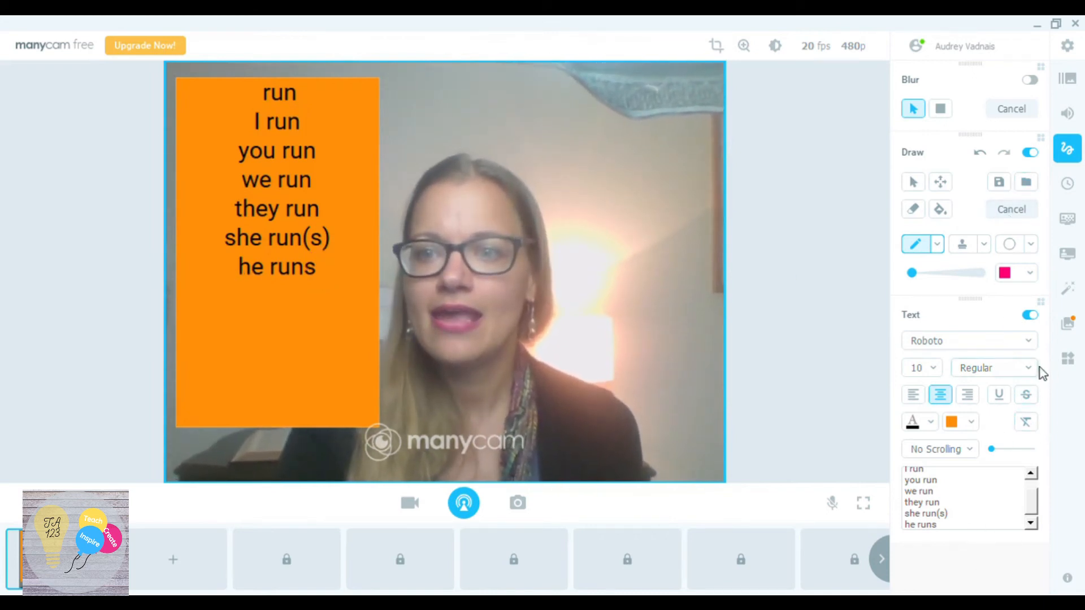
# Step: Delete all the text from the orange text overlay and switch the overlay off
pyautogui.moveTo(958, 529); pyautogui.dragTo(871, 445)
pyautogui.press('BackSpace')
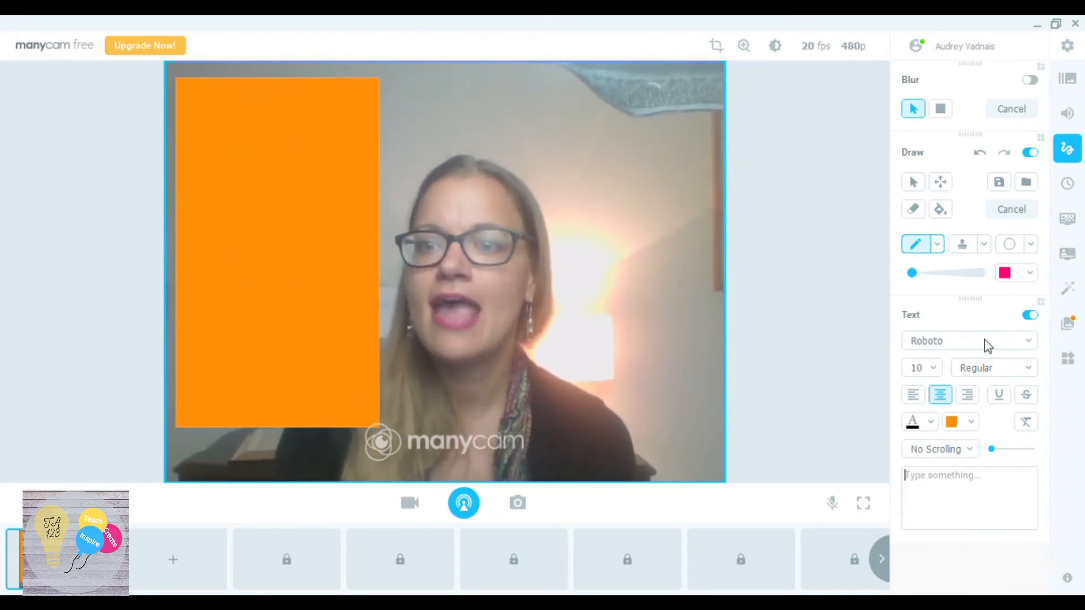
pyautogui.click(1031, 315)
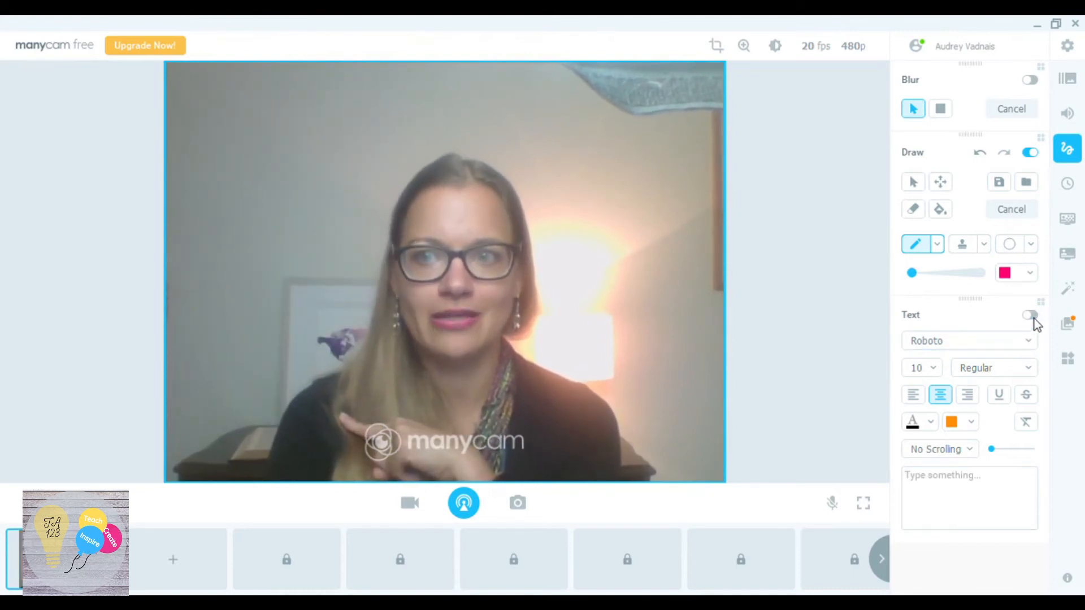
pyautogui.click(1035, 316)
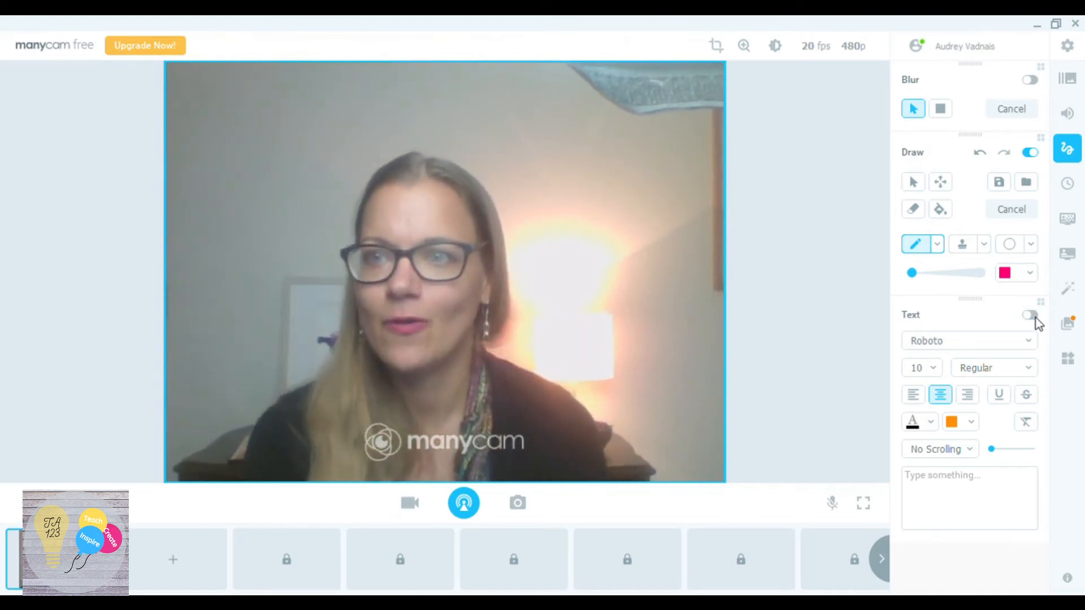
# Step: Open the time tools and switch the clock overlay on and off again
pyautogui.click(1068, 186)
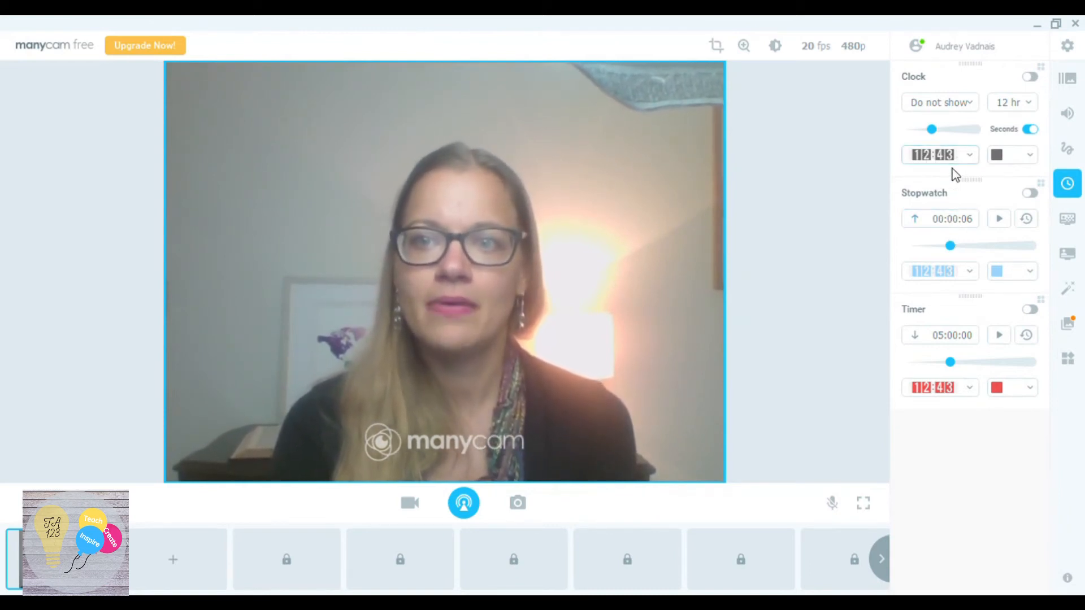
pyautogui.click(1028, 76)
pyautogui.click(1031, 77)
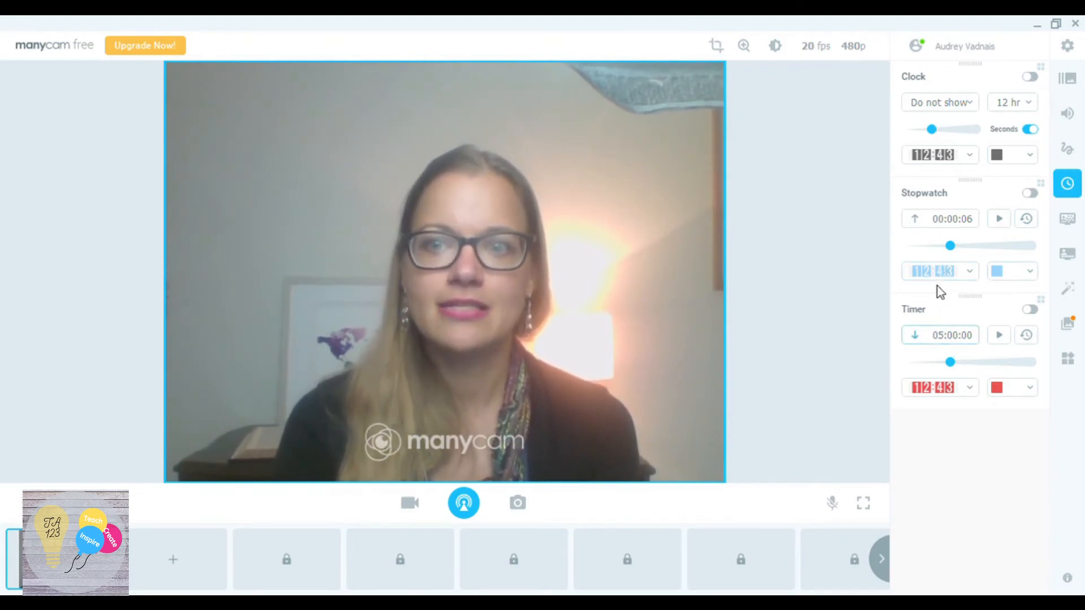
# Step: Show the stopwatch overlay, run it for a few seconds, pause it and hide it
pyautogui.click(1028, 194)
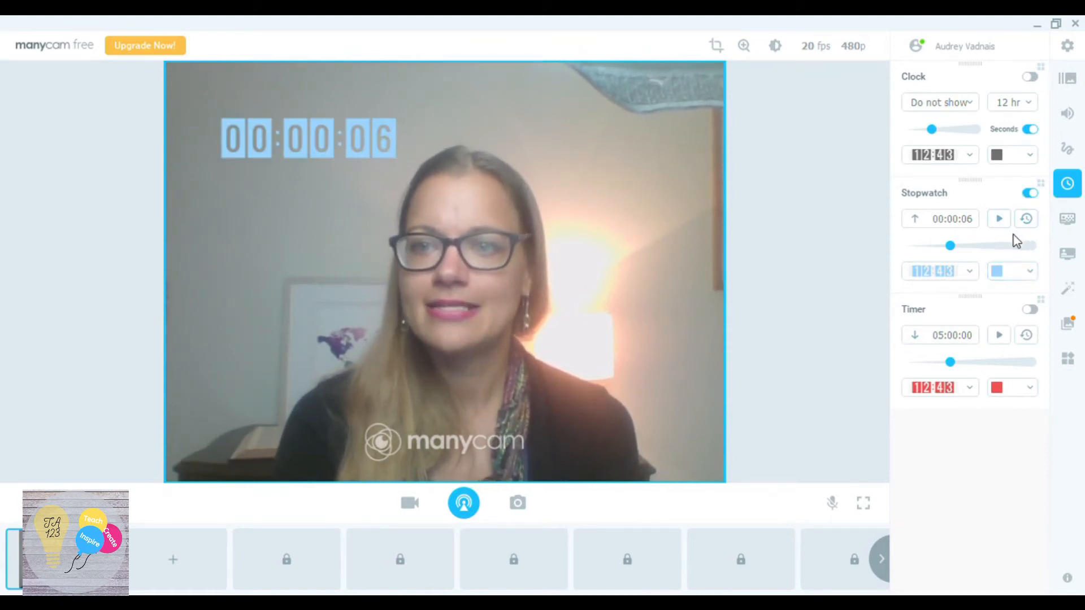
pyautogui.click(998, 221)
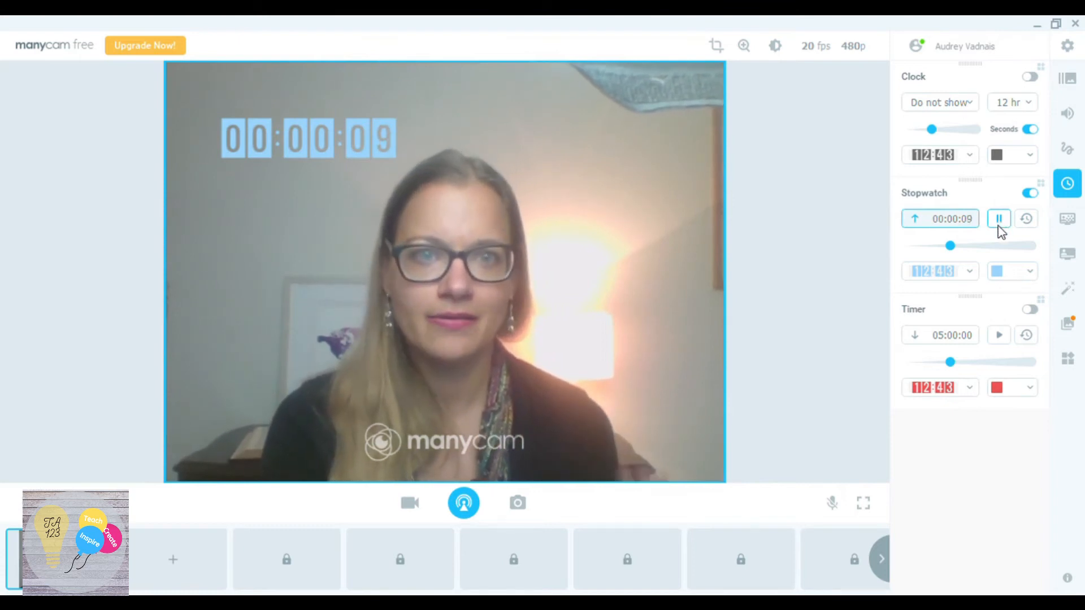
pyautogui.click(998, 223)
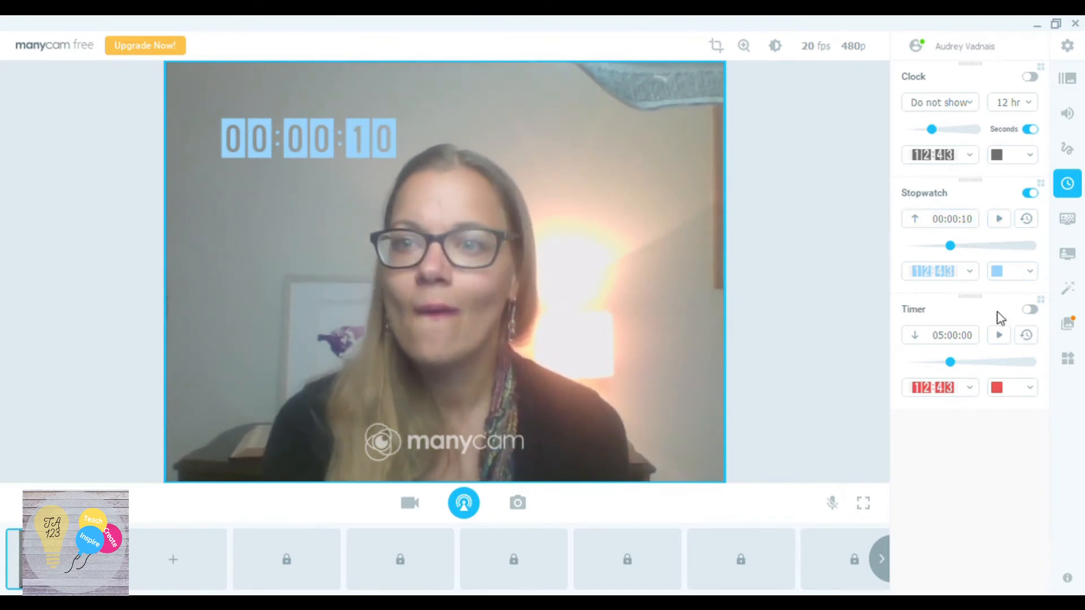
pyautogui.click(1030, 193)
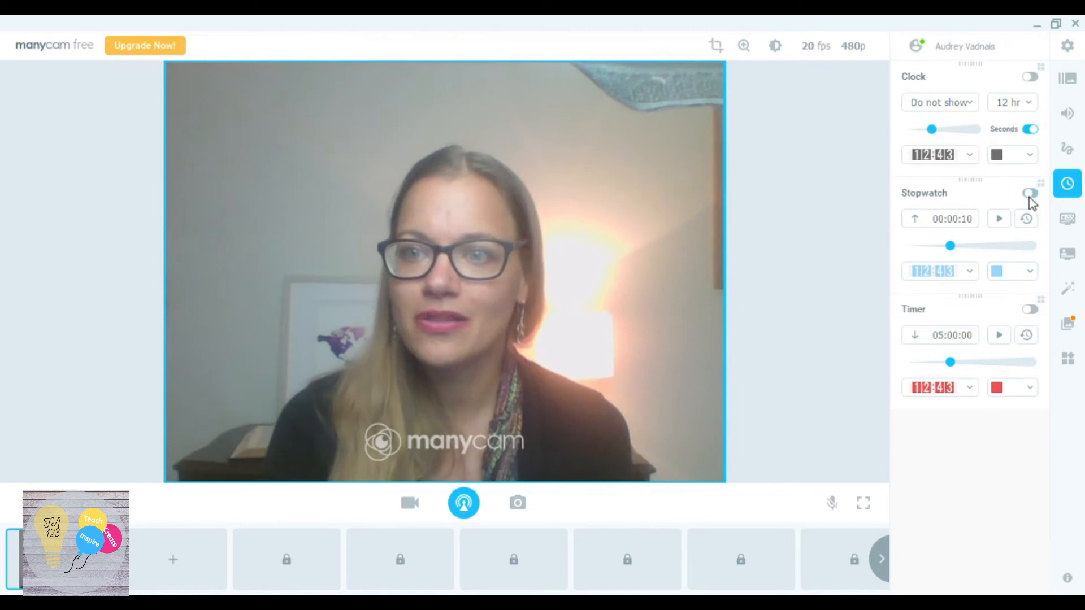
# Step: Show the timer overlay and move it to the left side of the webcam picture
pyautogui.click(1030, 310)
pyautogui.moveTo(456, 276); pyautogui.dragTo(305, 287)
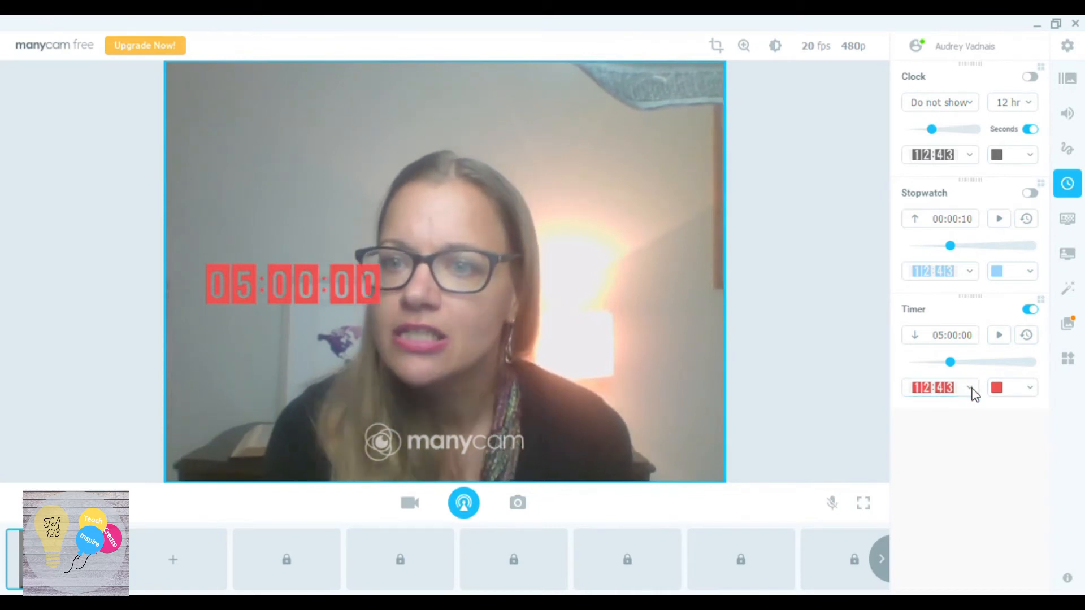
# Step: Set the timer to 01:00:00, run it briefly and reset it
pyautogui.click(973, 337)
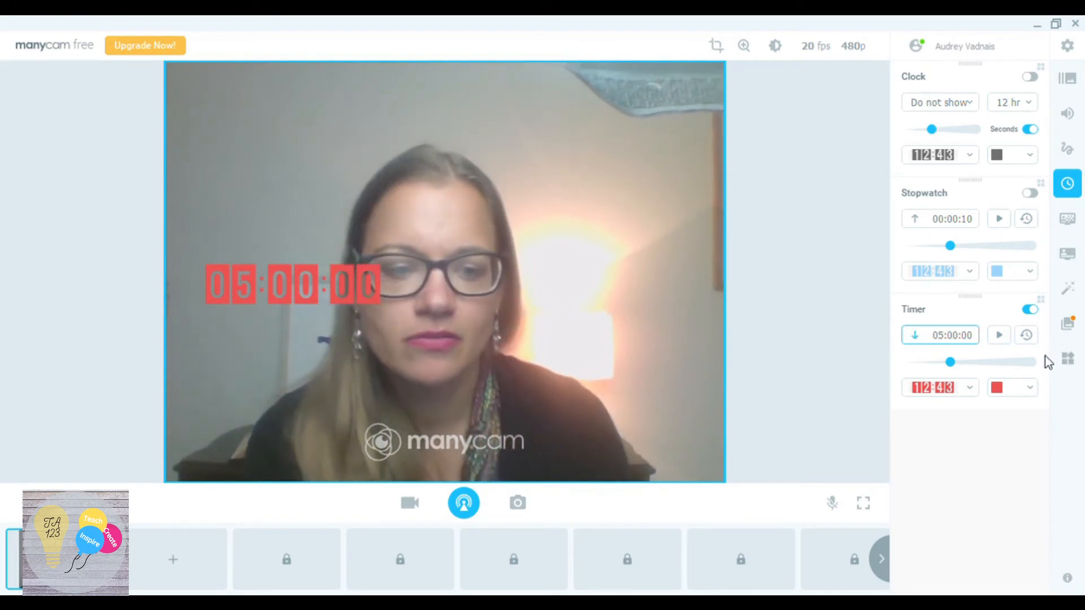
pyautogui.write('1')
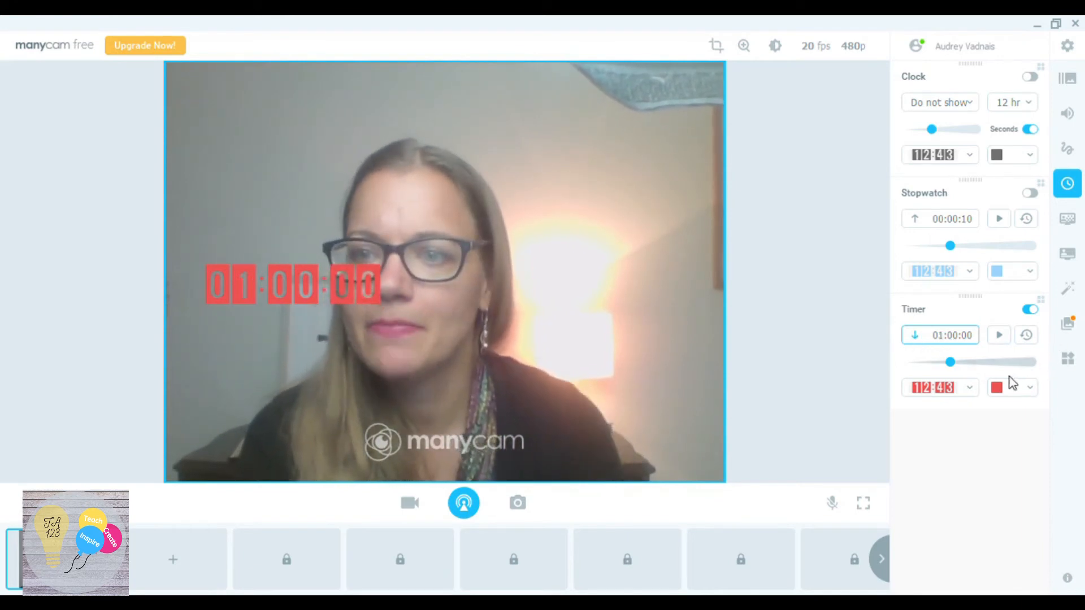
pyautogui.click(998, 339)
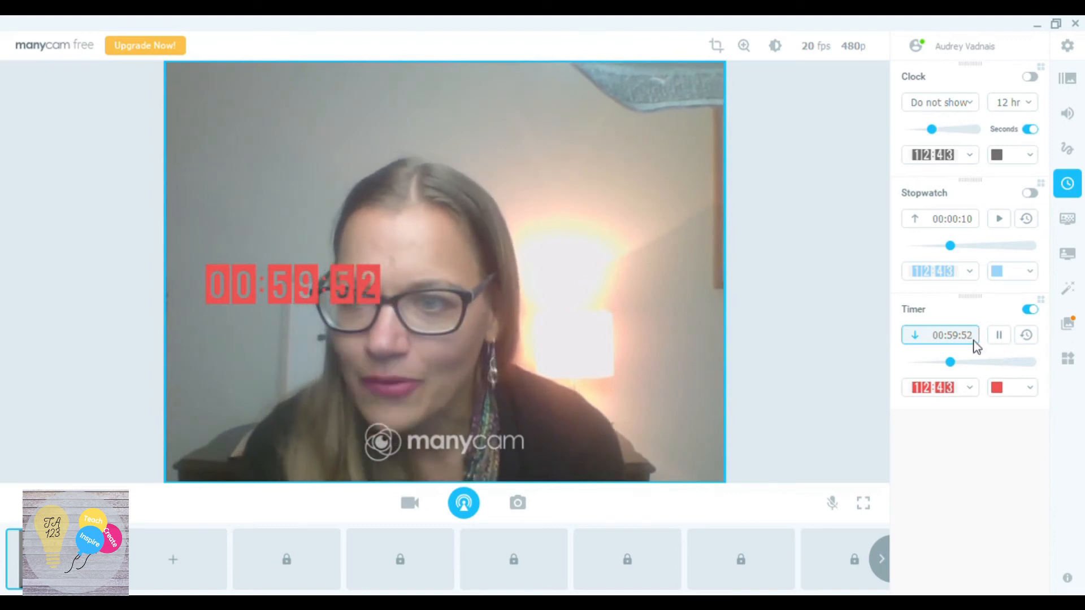
pyautogui.click(999, 337)
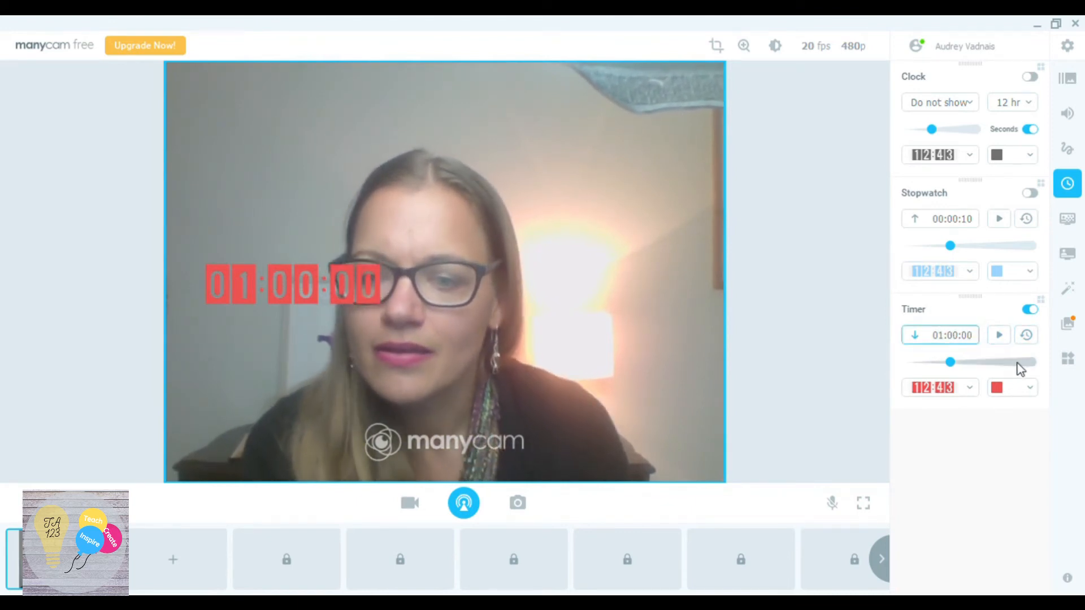
# Step: Set the timer to 00:01:00 and start the countdown
pyautogui.press('BackSpace')
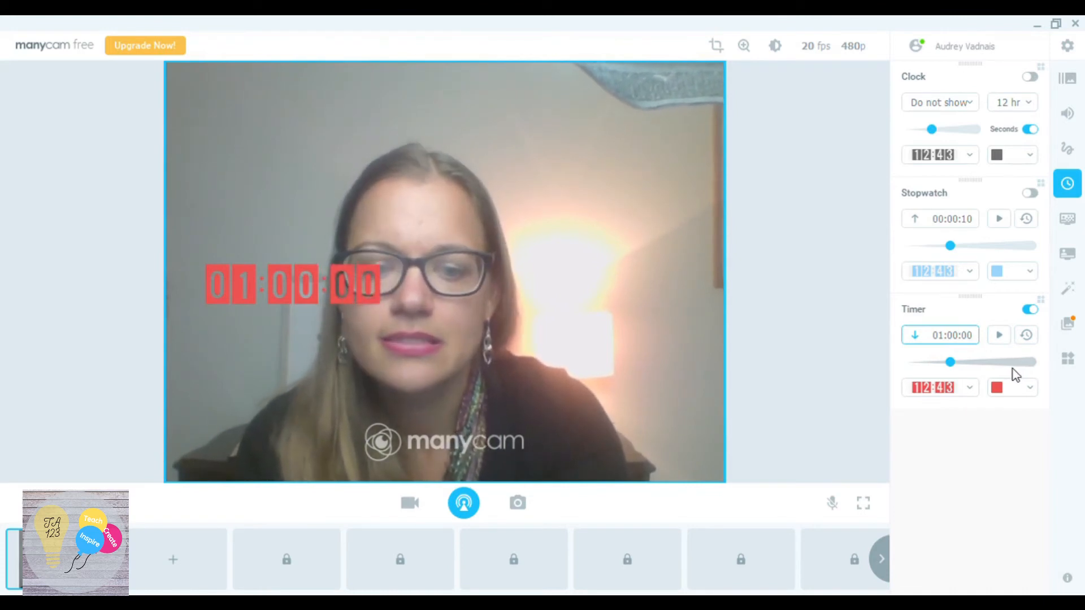
pyautogui.click(947, 339)
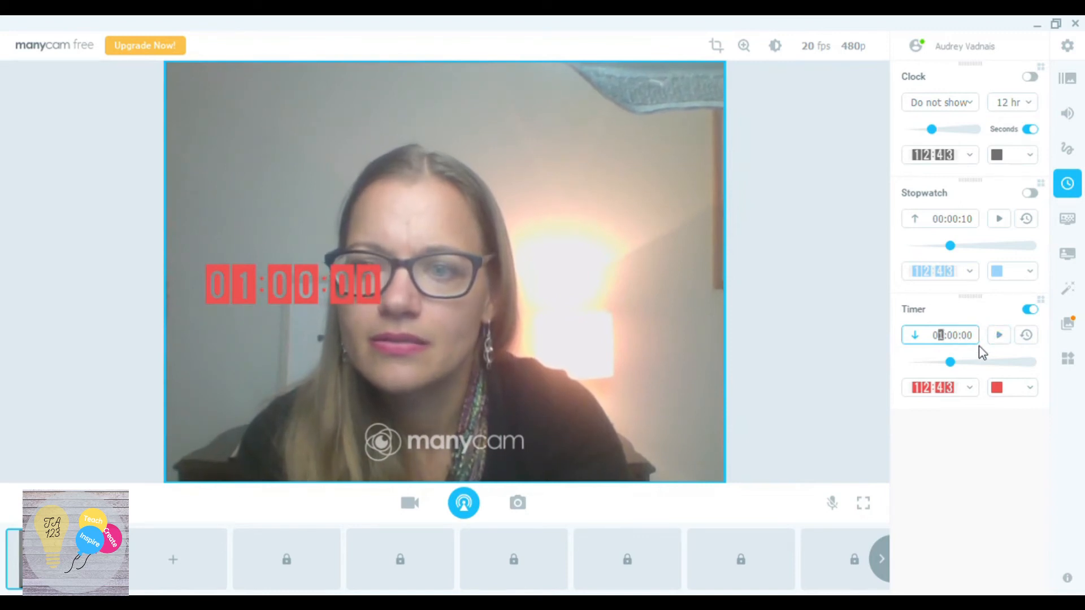
pyautogui.write('0:0')
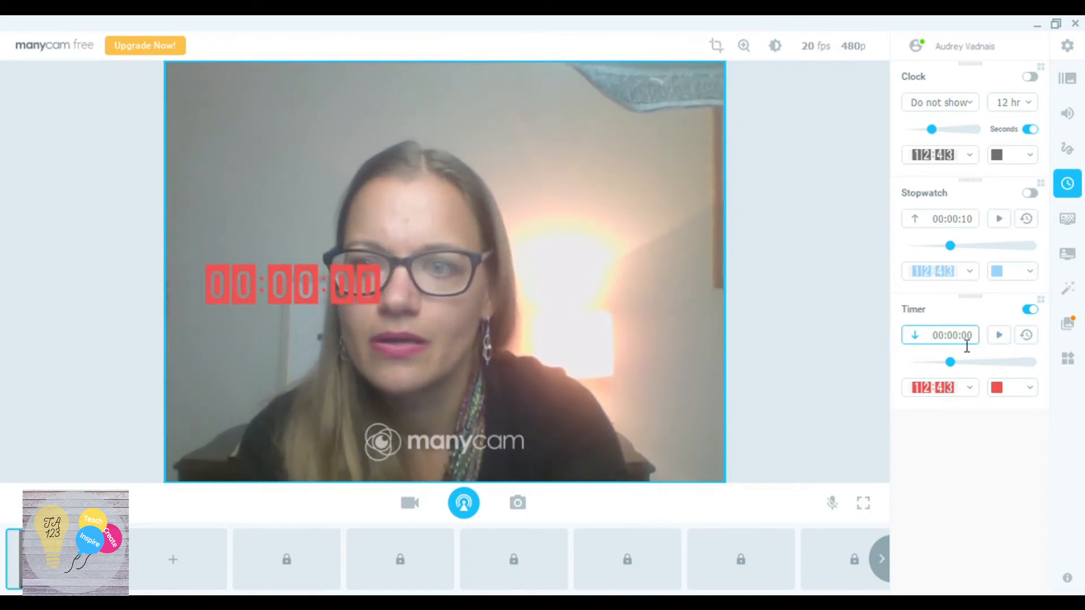
pyautogui.write('1')
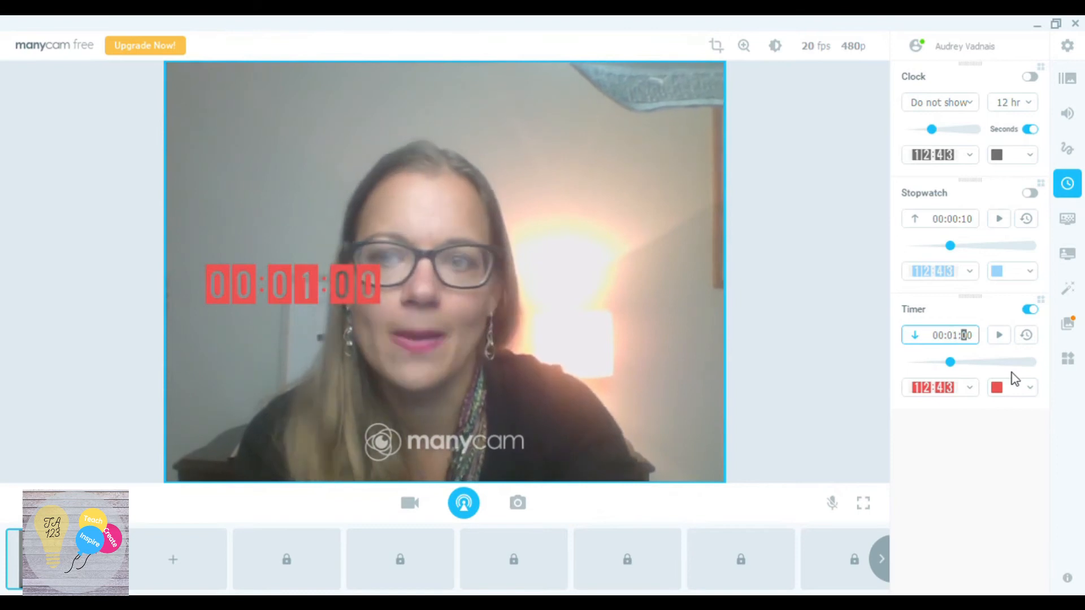
pyautogui.click(999, 336)
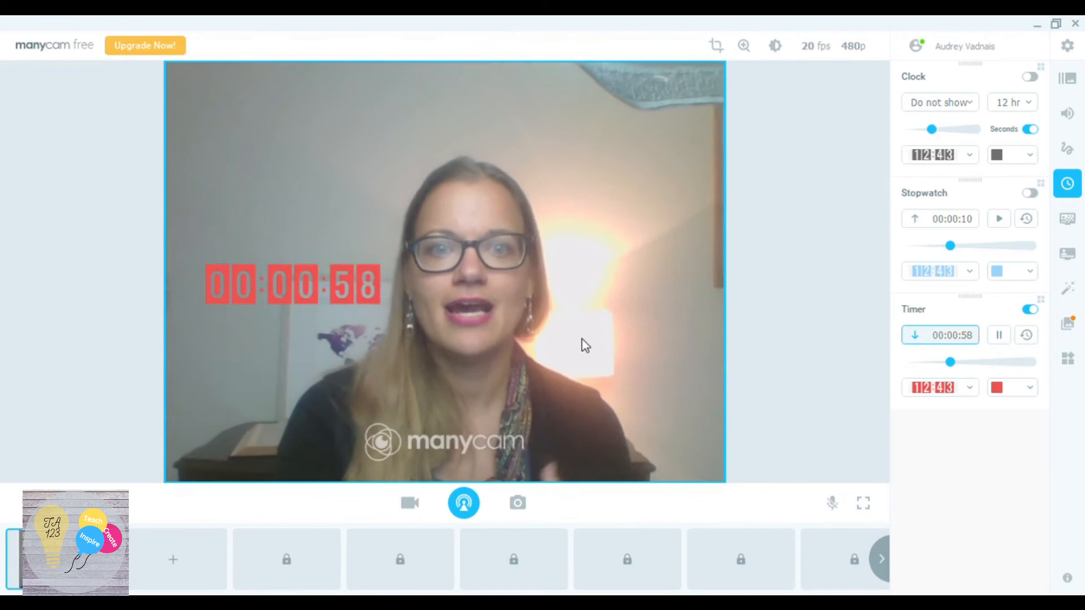
# Step: Move the running timer to the right side of the webcam picture and hide it
pyautogui.moveTo(258, 284); pyautogui.dragTo(598, 232)
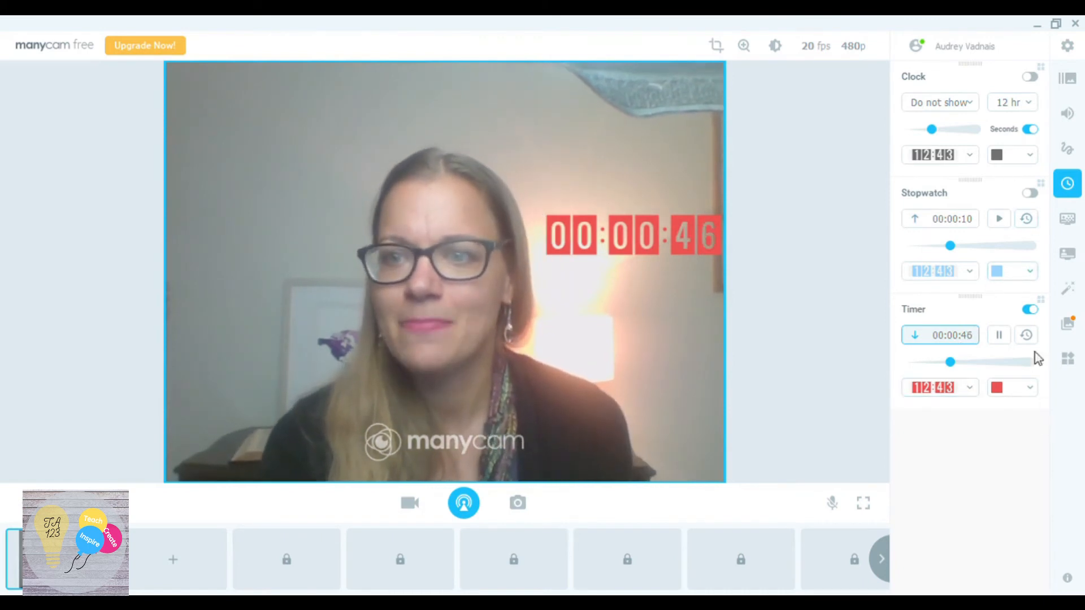
pyautogui.click(1029, 309)
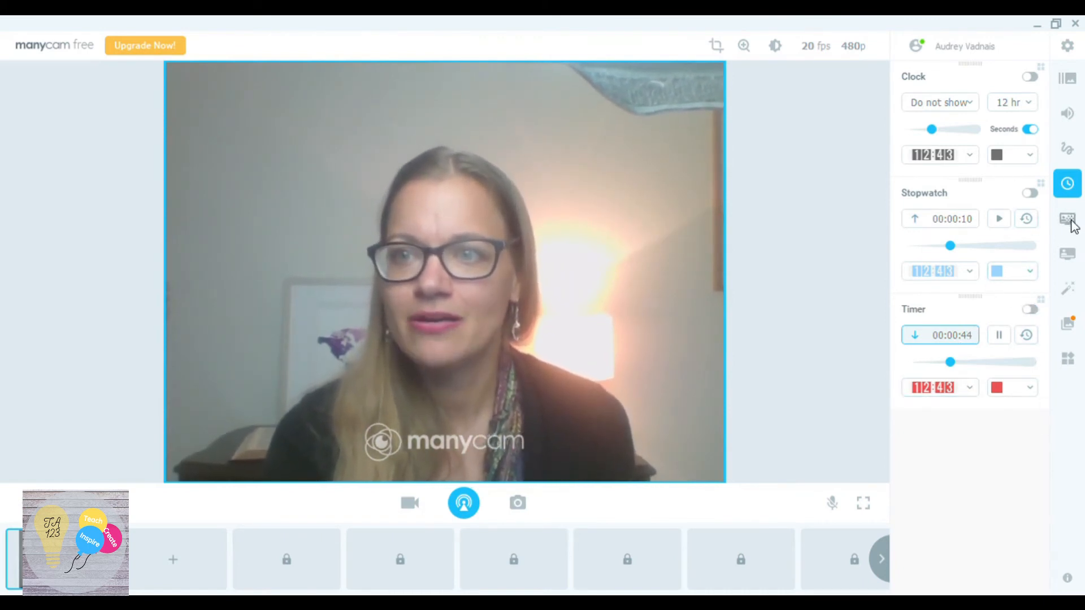
# Step: Try to enable the virtual background with Blur, and look at the Lower Thirds tools
pyautogui.click(1070, 222)
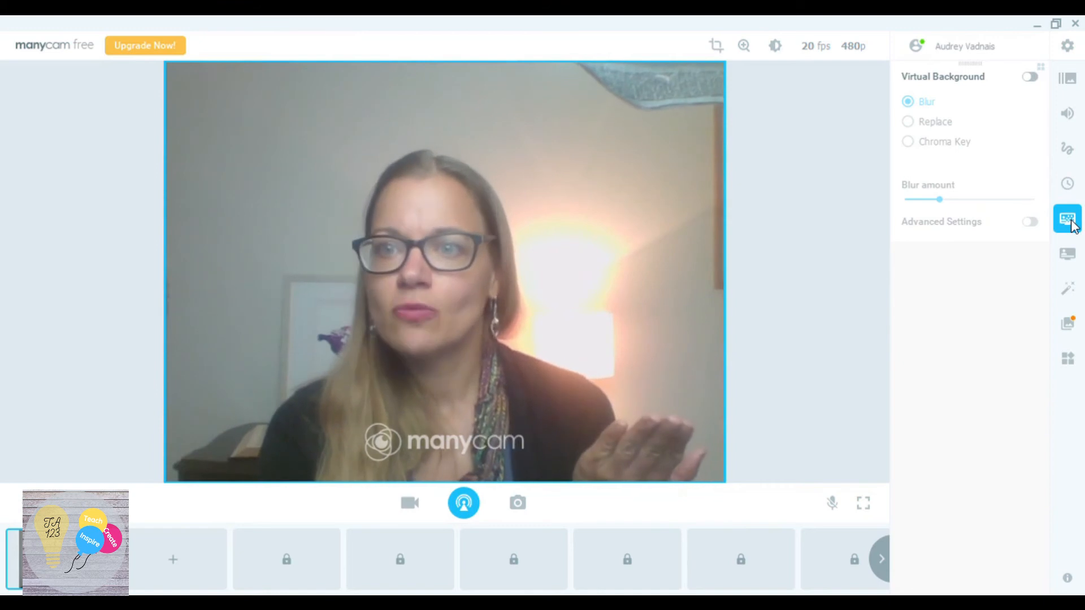
pyautogui.click(1029, 76)
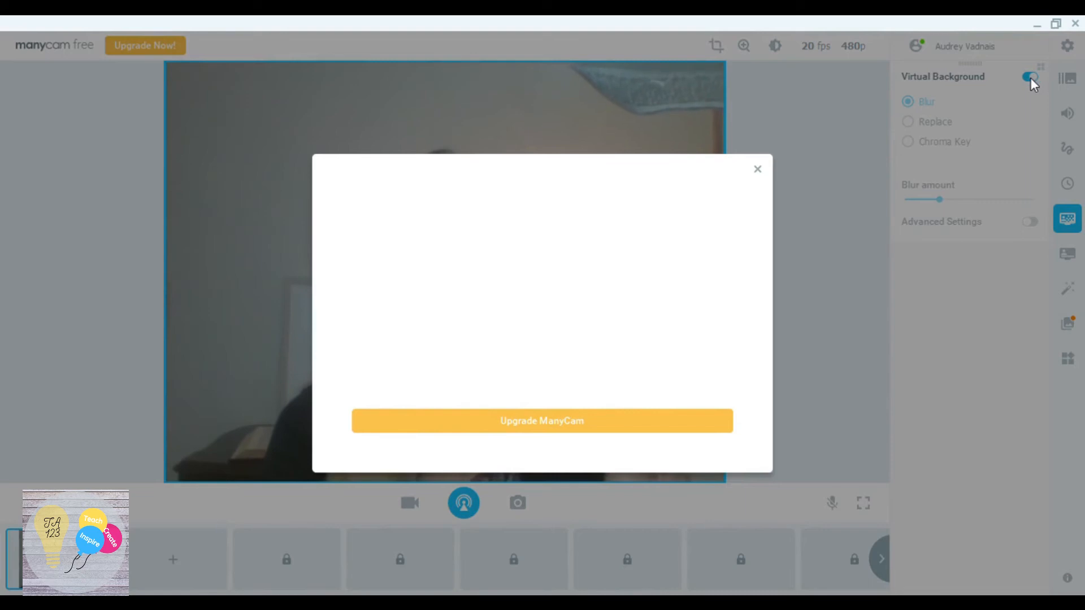
pyautogui.click(1029, 77)
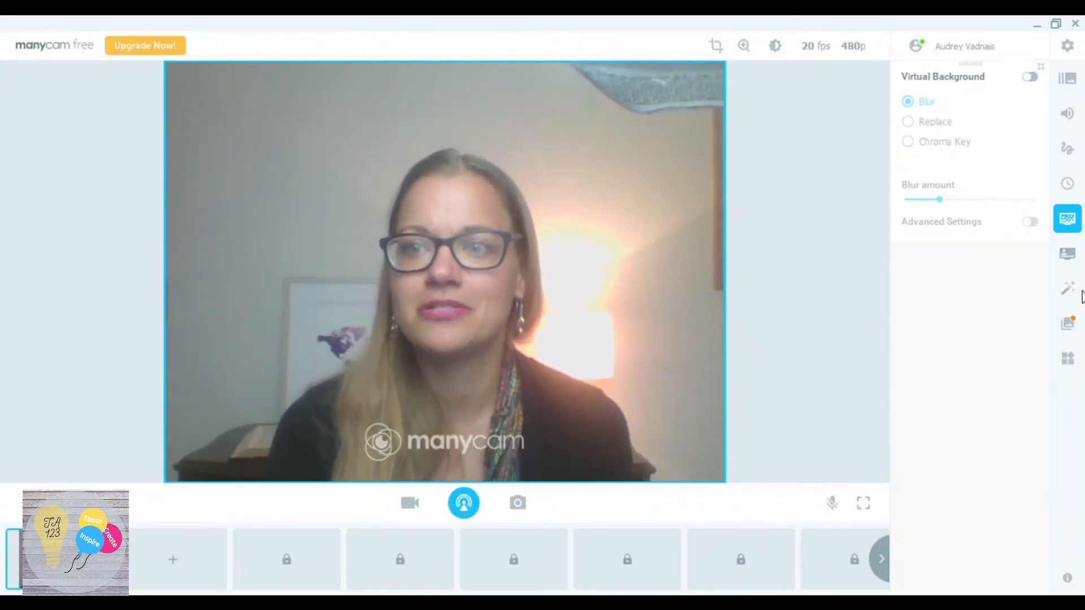
pyautogui.click(1066, 264)
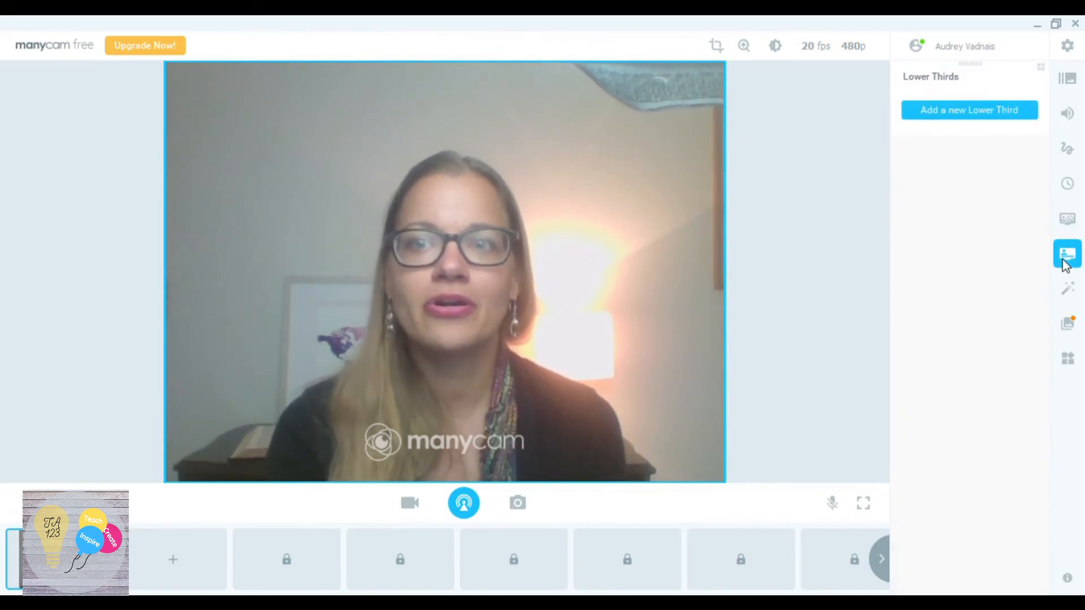
# Step: Add the Happy Panda effect from the Animals category, enlarge it over the picture's upper-left area, and remove it
pyautogui.click(1069, 290)
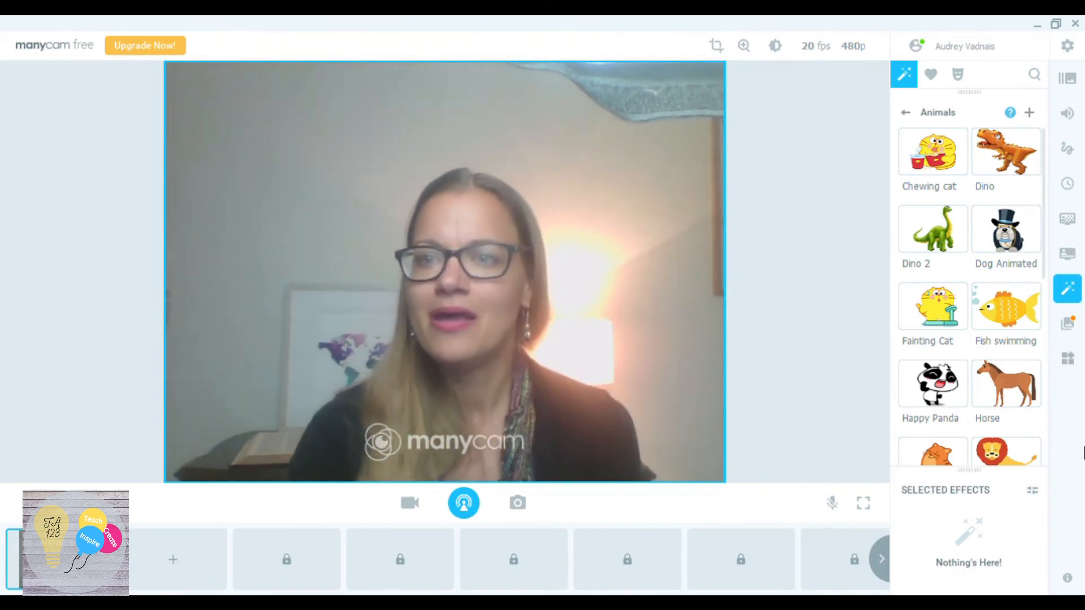
pyautogui.click(938, 373)
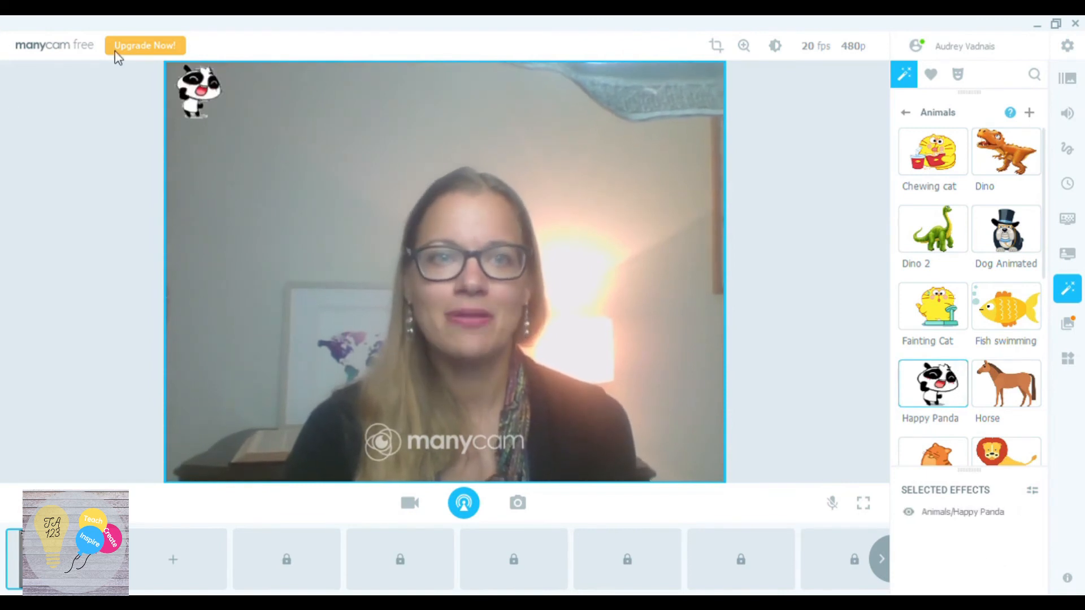
pyautogui.moveTo(217, 119); pyautogui.dragTo(447, 413)
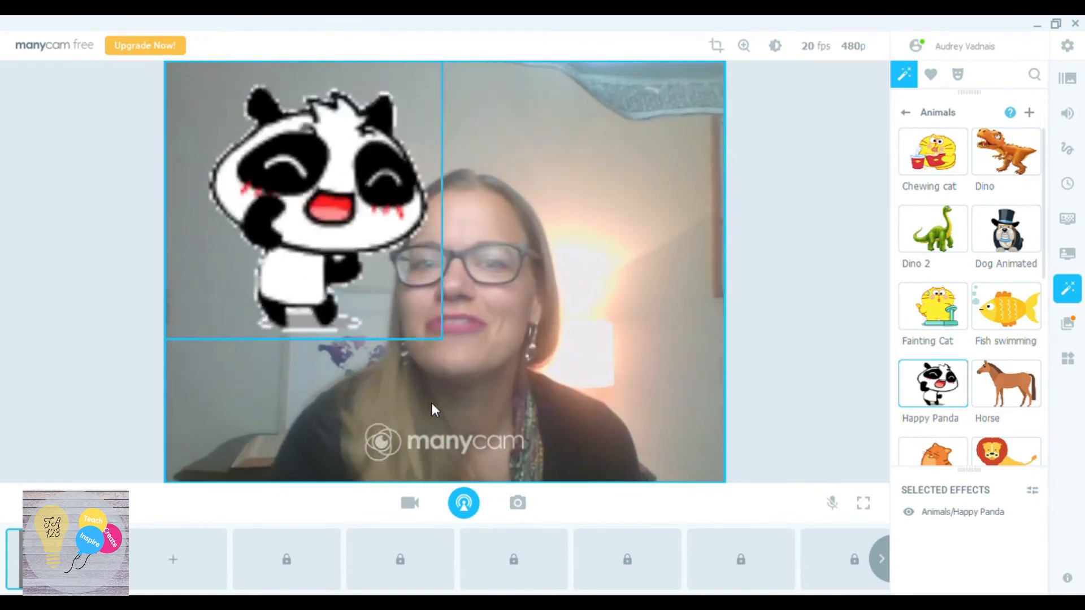
pyautogui.click(961, 367)
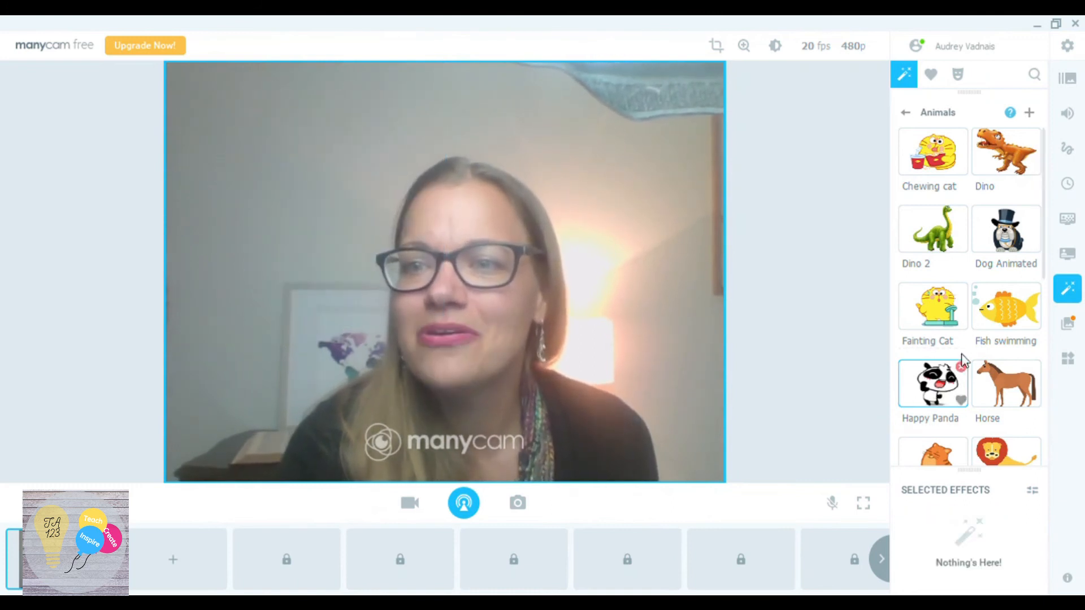
# Step: Add the Fish swimming effect, place it in the webcam picture's upper-left corner and enlarge it
pyautogui.click(1006, 307)
pyautogui.moveTo(450, 248); pyautogui.dragTo(195, 38)
pyautogui.moveTo(217, 95); pyautogui.dragTo(333, 171)
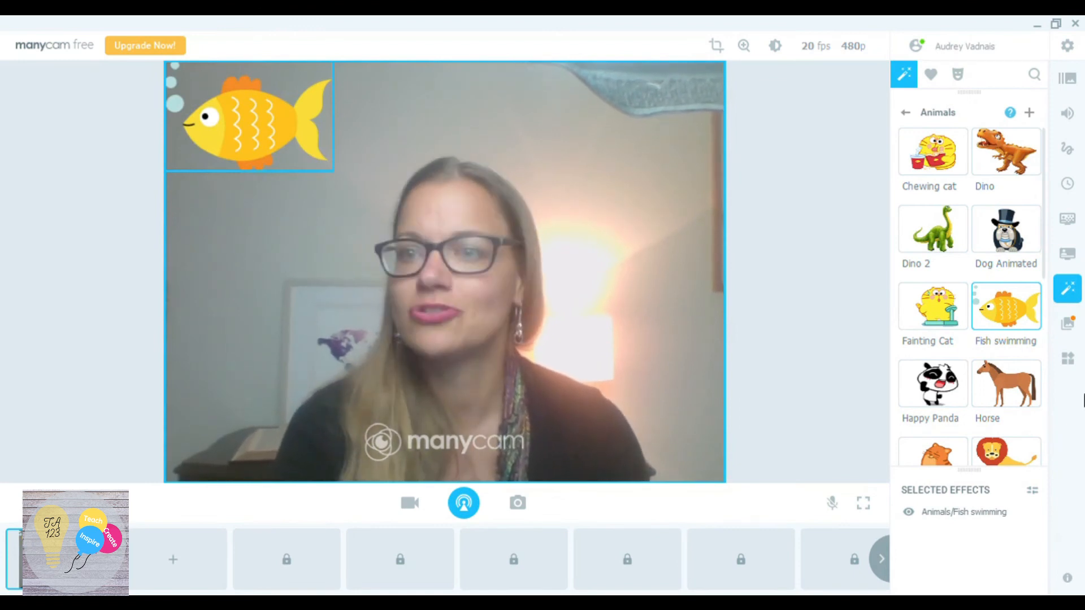
# Step: Add a second Fish swimming effect, move it to the webcam picture's lower-left area, and remove both fish
pyautogui.click(1005, 305)
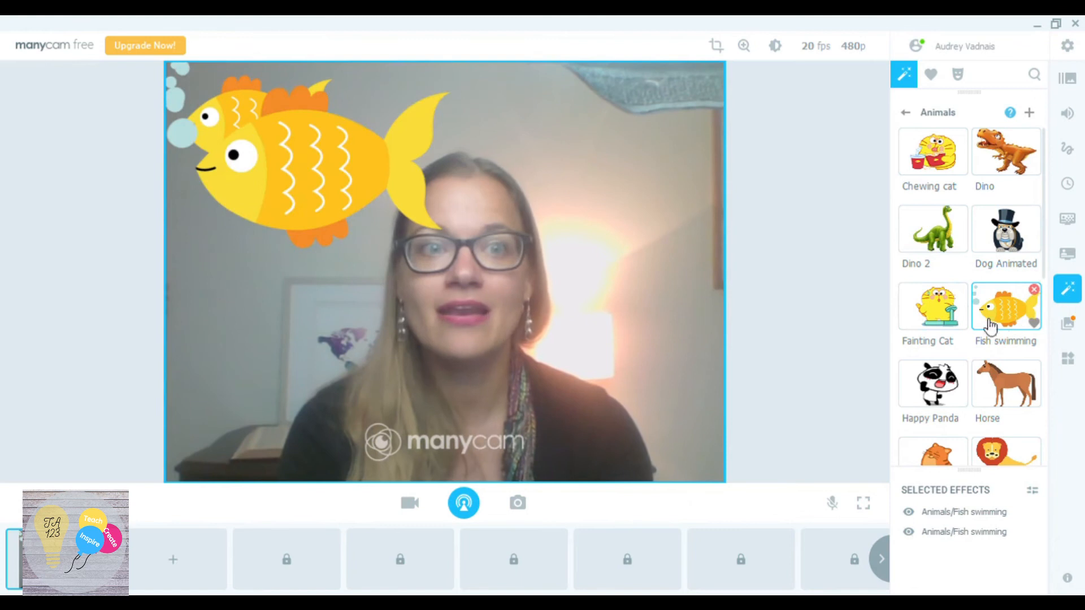
pyautogui.moveTo(288, 199); pyautogui.dragTo(290, 417)
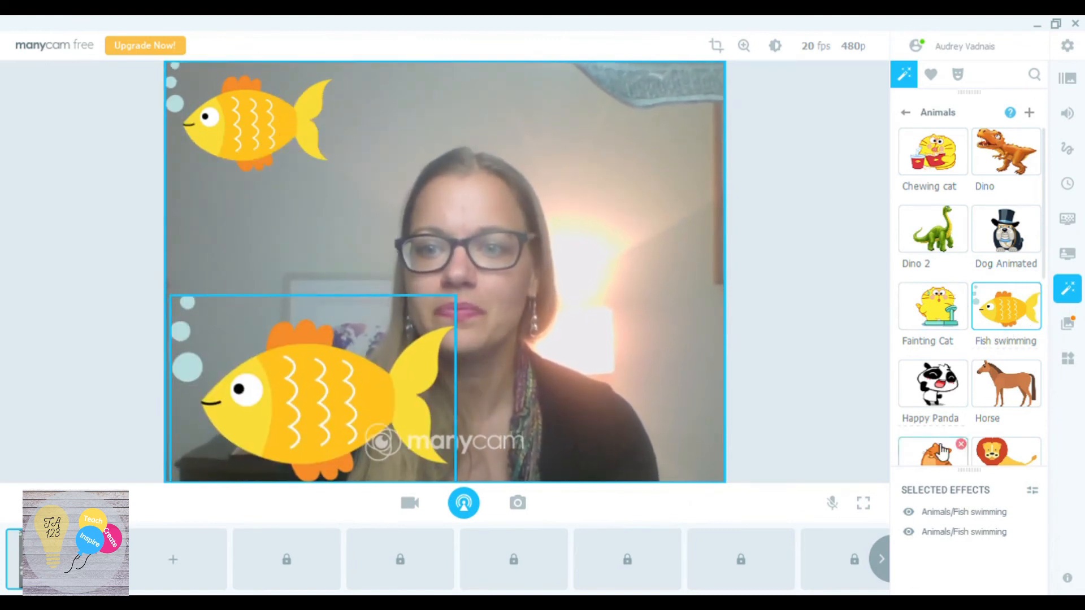
pyautogui.click(1034, 289)
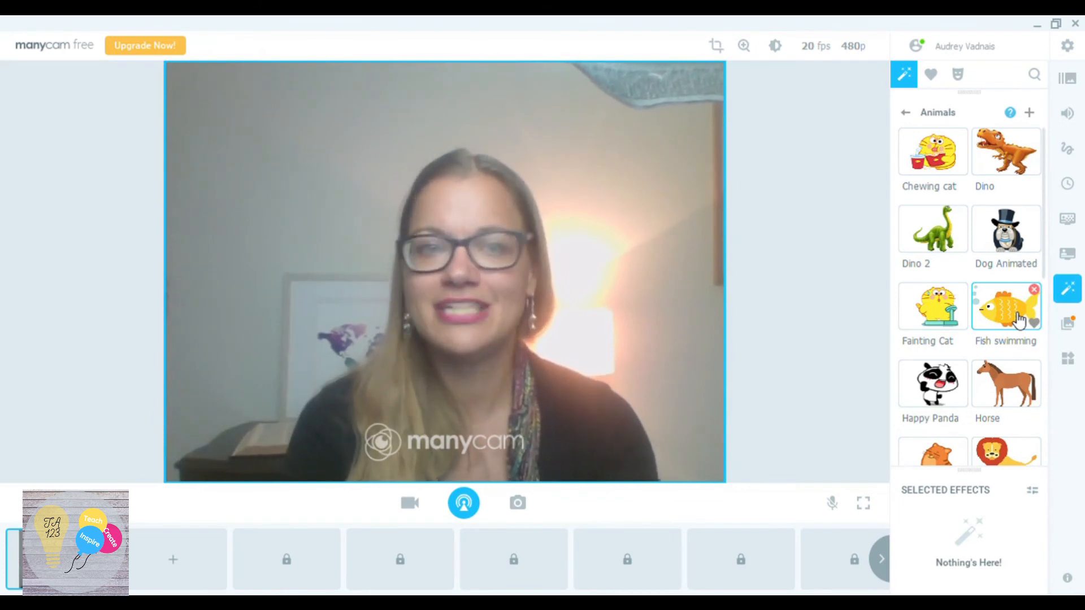
# Step: Spread five Fish swimming effects over the corners and centre of the webcam picture, and remove them all
pyautogui.click(1019, 321)
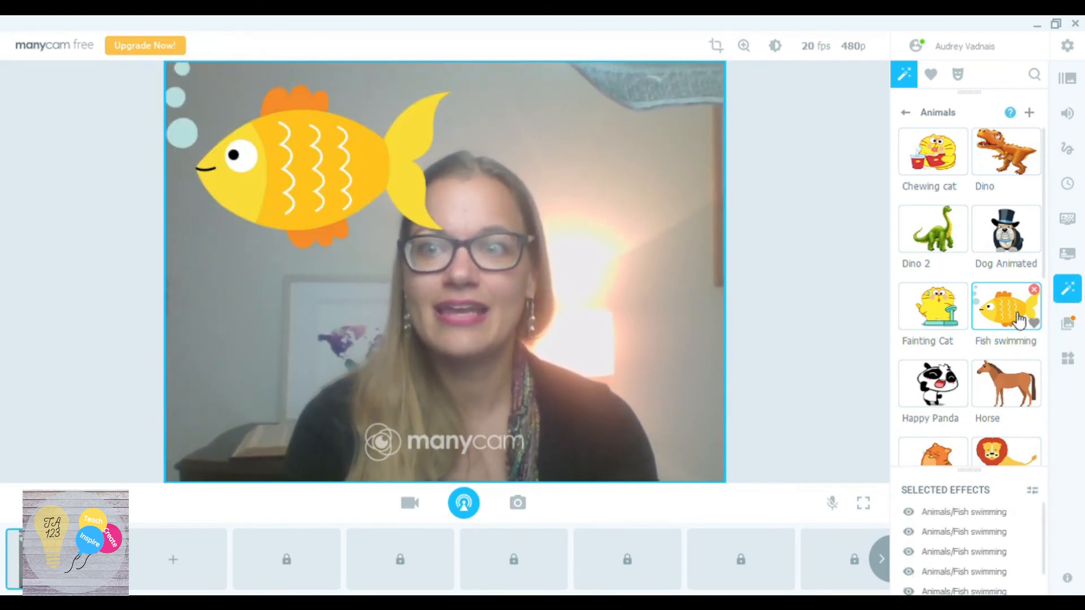
pyautogui.moveTo(304, 184); pyautogui.dragTo(373, 483)
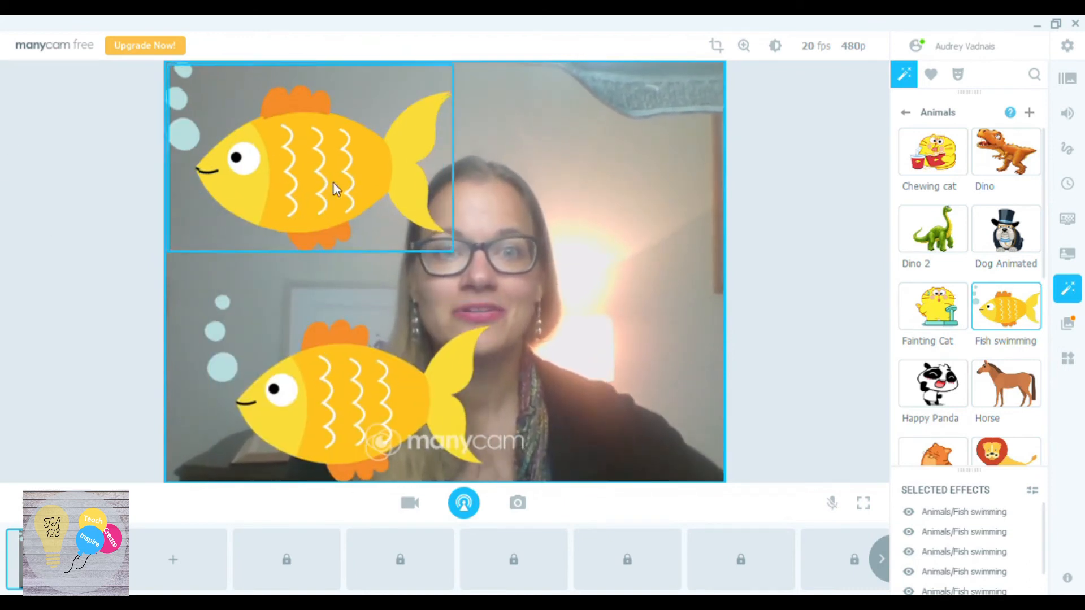
pyautogui.moveTo(334, 182); pyautogui.dragTo(605, 388)
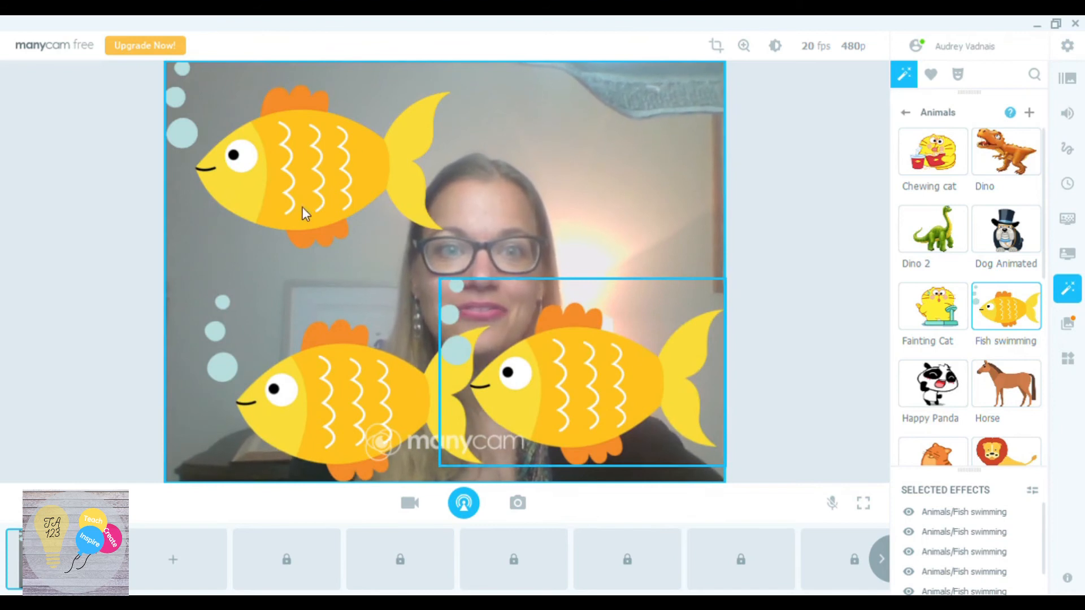
pyautogui.click(1006, 308)
pyautogui.moveTo(273, 223); pyautogui.dragTo(533, 139)
pyautogui.moveTo(295, 179); pyautogui.dragTo(440, 301)
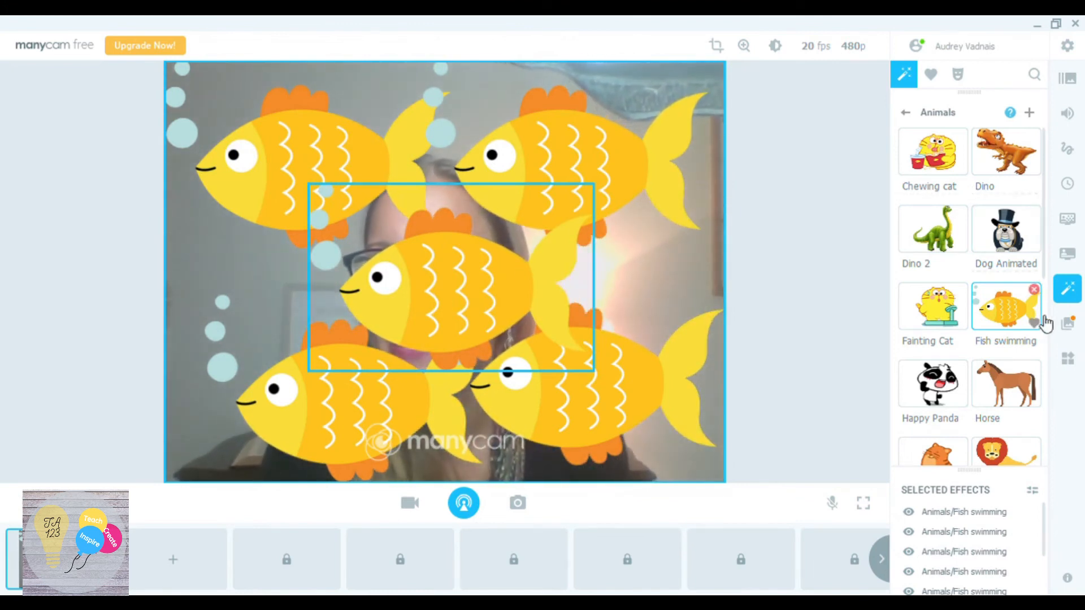
pyautogui.click(1015, 319)
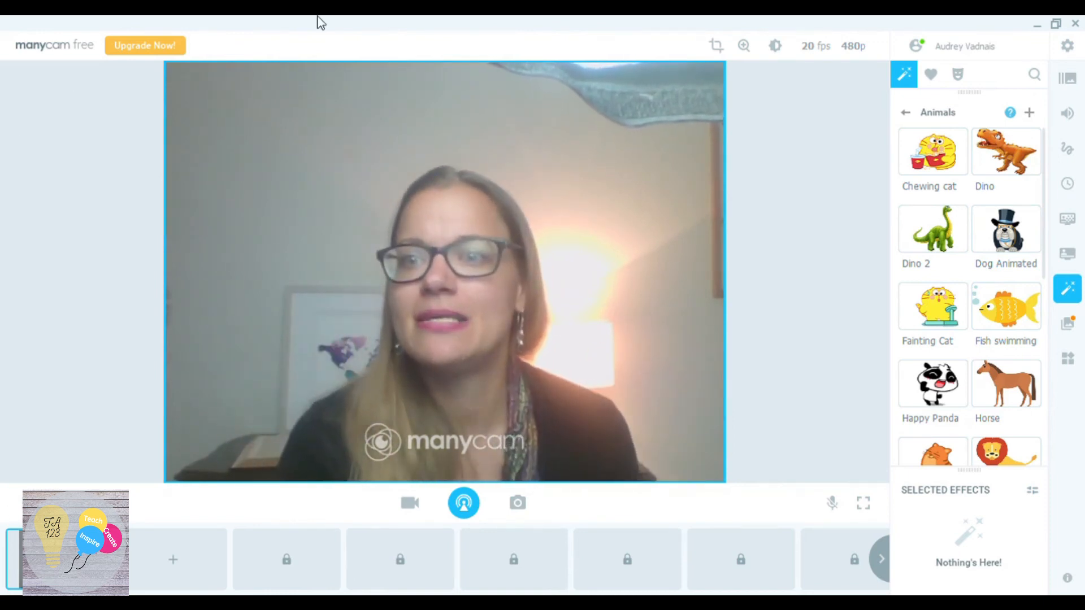
# Step: Add three Fish swimming effects and shrink one of them in the webcam picture's lower-left corner
pyautogui.click(1003, 317)
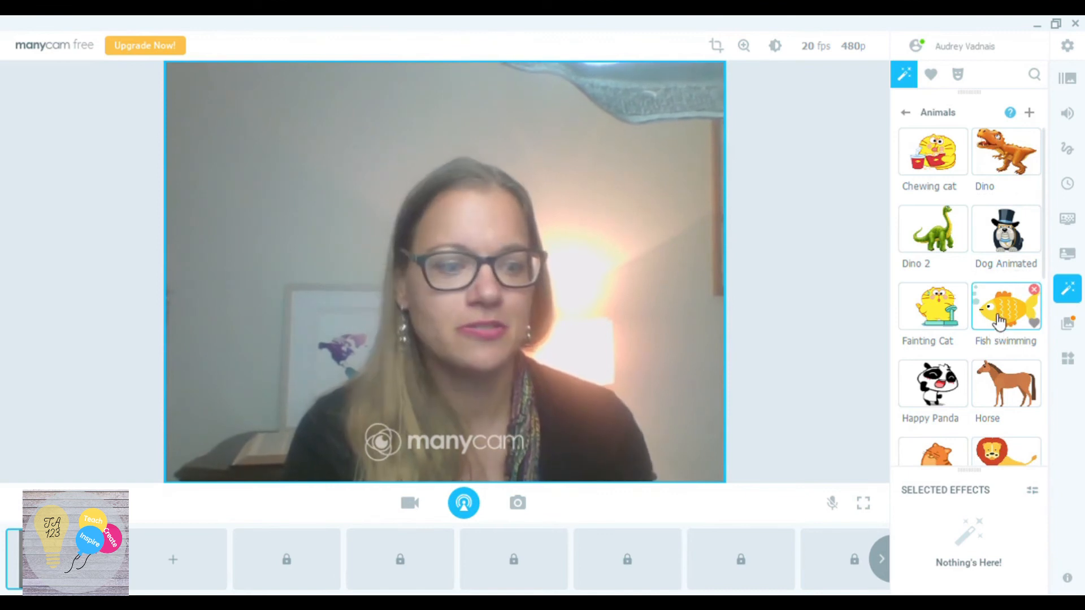
pyautogui.doubleClick(1004, 316)
pyautogui.moveTo(314, 194); pyautogui.dragTo(342, 407)
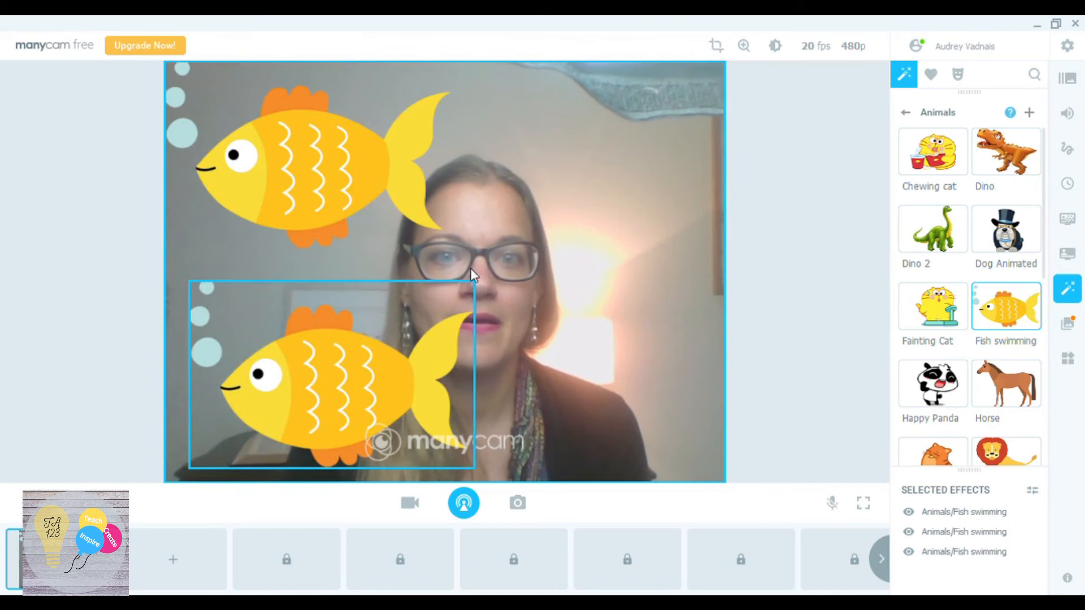
pyautogui.moveTo(484, 287); pyautogui.dragTo(317, 395)
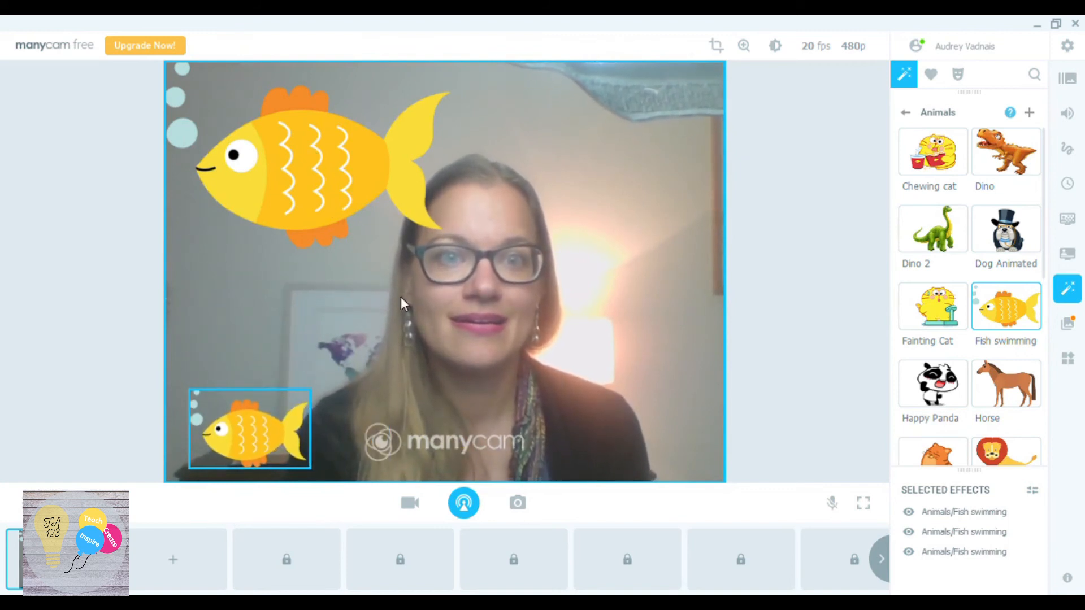
# Step: Place a medium fish beside the small one, enlarge the third over the picture's lower-right area, and remove all fish effects
pyautogui.moveTo(301, 187); pyautogui.dragTo(435, 420)
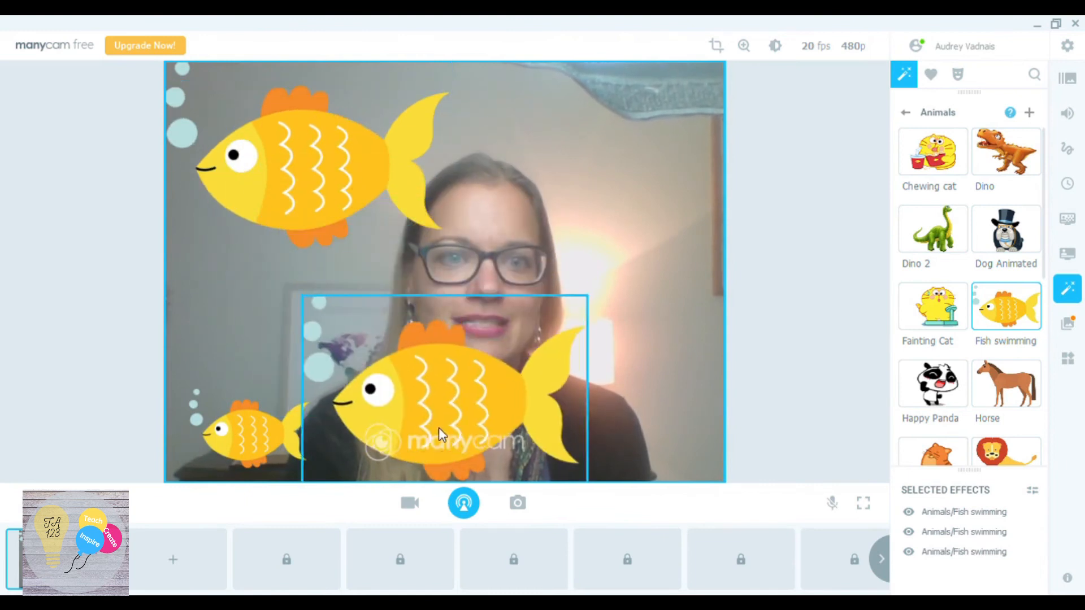
pyautogui.moveTo(585, 295); pyautogui.dragTo(539, 329)
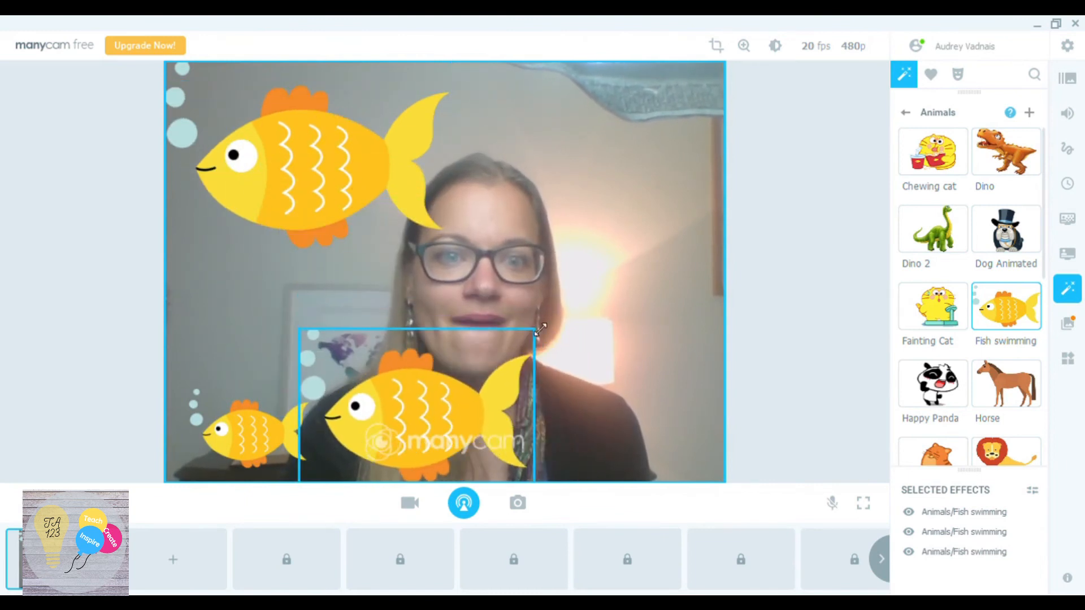
pyautogui.moveTo(339, 181); pyautogui.dragTo(667, 398)
pyautogui.moveTo(669, 304); pyautogui.dragTo(690, 182)
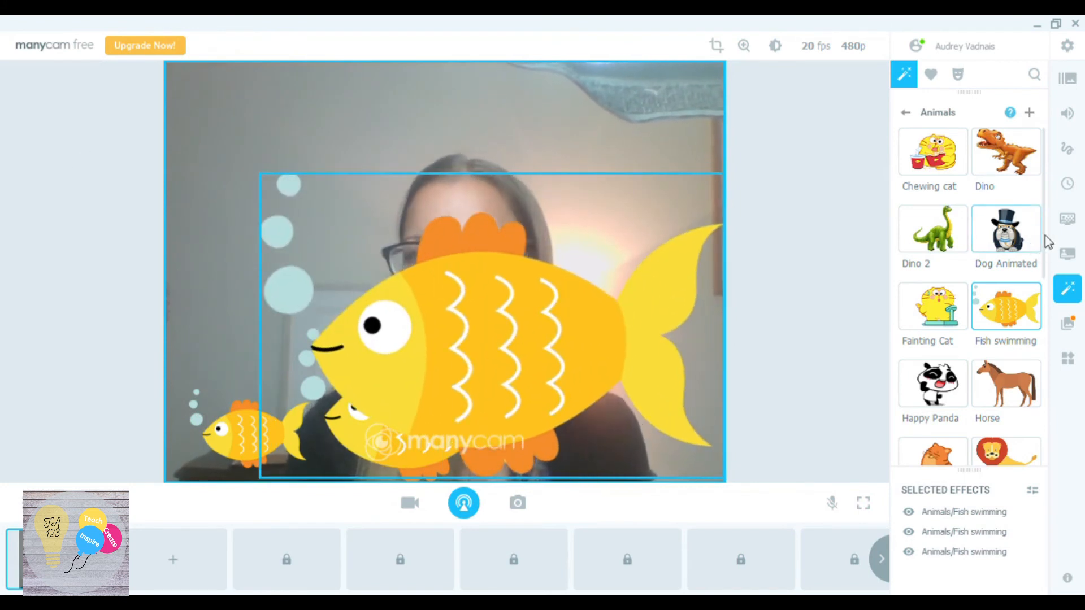
pyautogui.click(1023, 319)
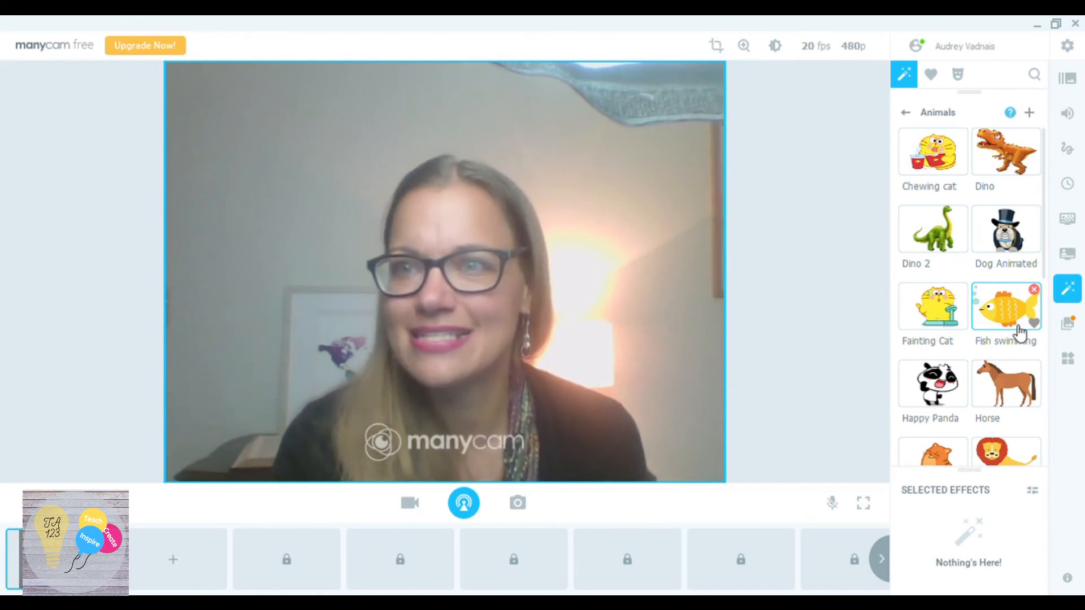
# Step: Show My recordings and take snapshots of the plain webcam picture
pyautogui.click(1070, 327)
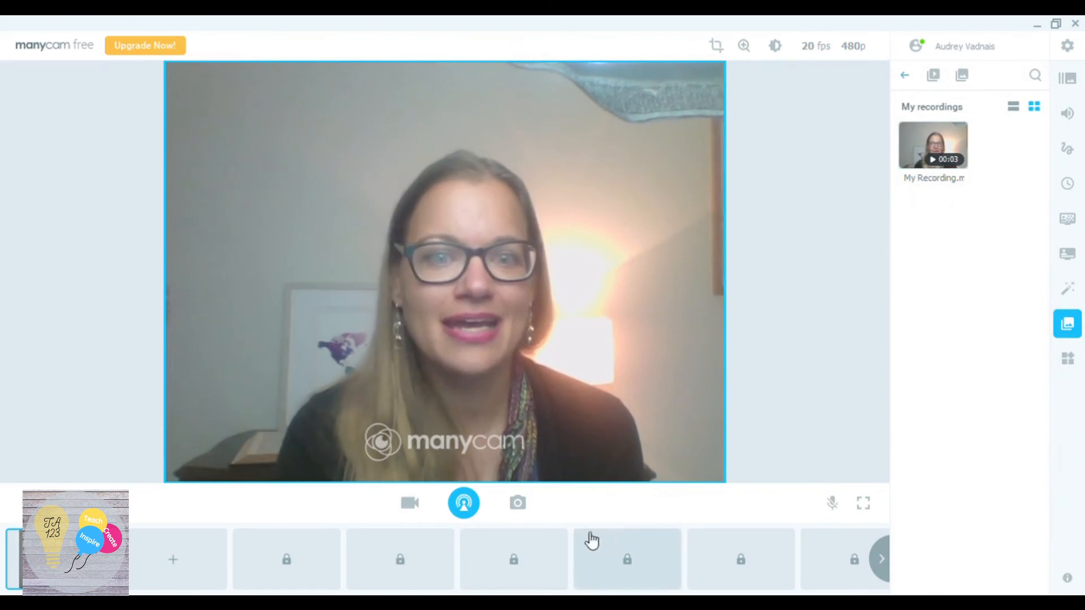
pyautogui.click(518, 505)
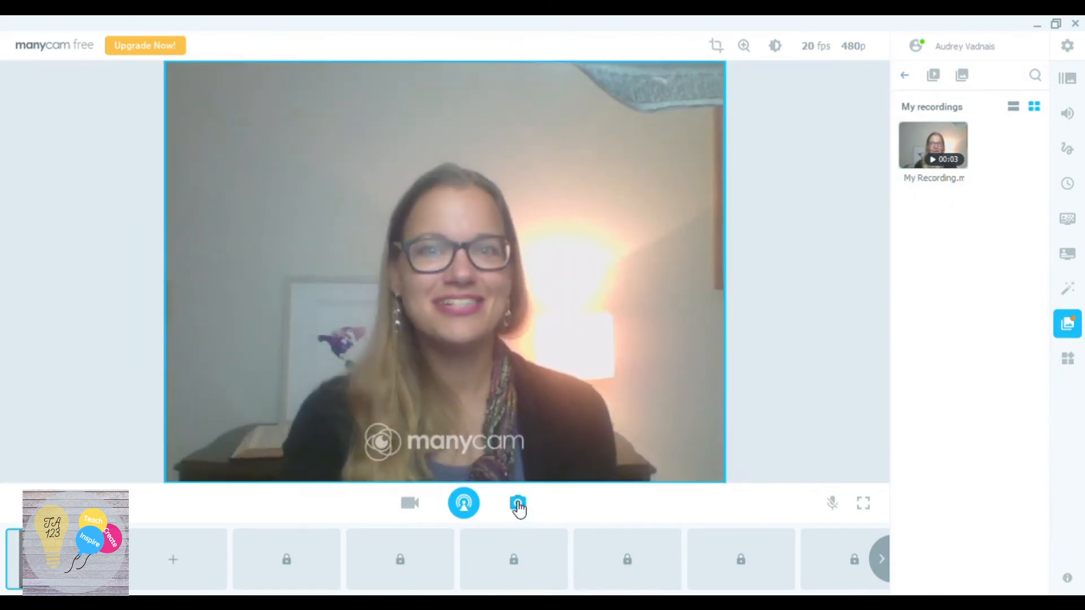
pyautogui.click(518, 506)
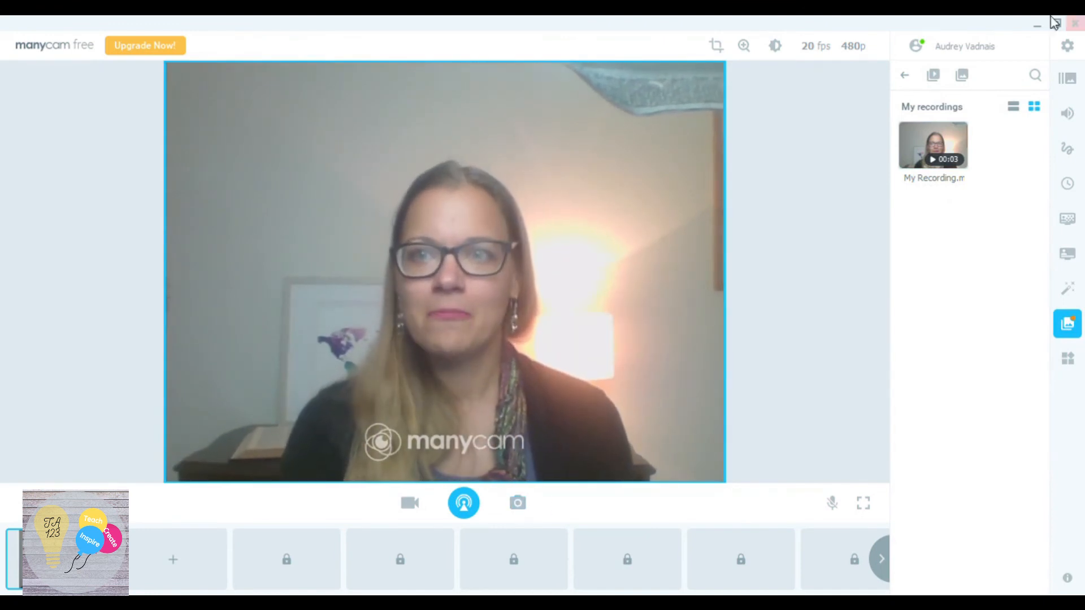
# Step: Take a snapshot with a shrunken Dino 2 effect on the right side of the webcam picture, and remove the effect
pyautogui.click(1071, 290)
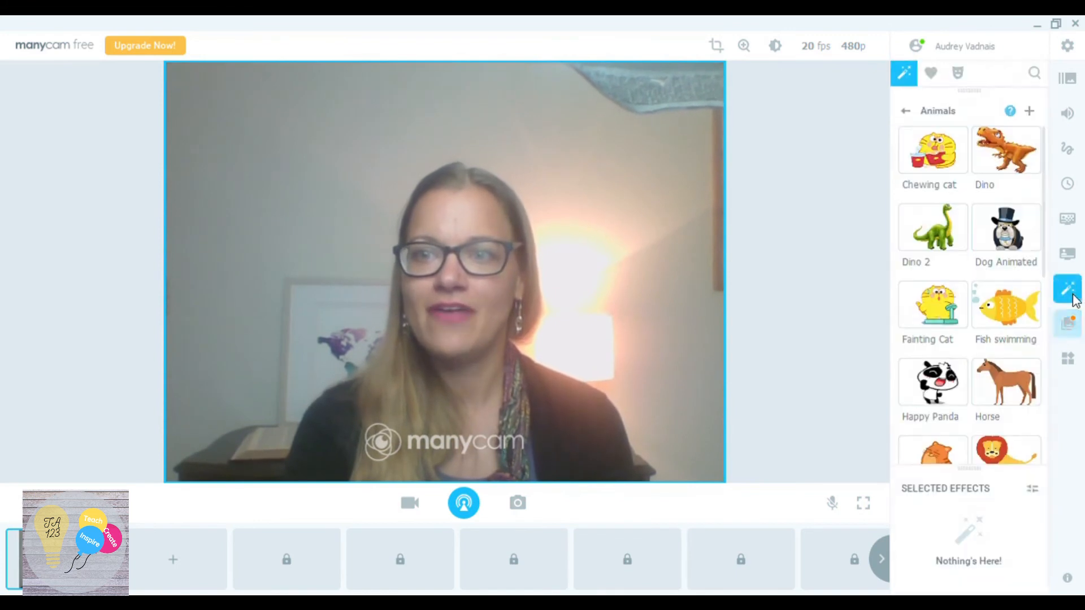
pyautogui.click(950, 249)
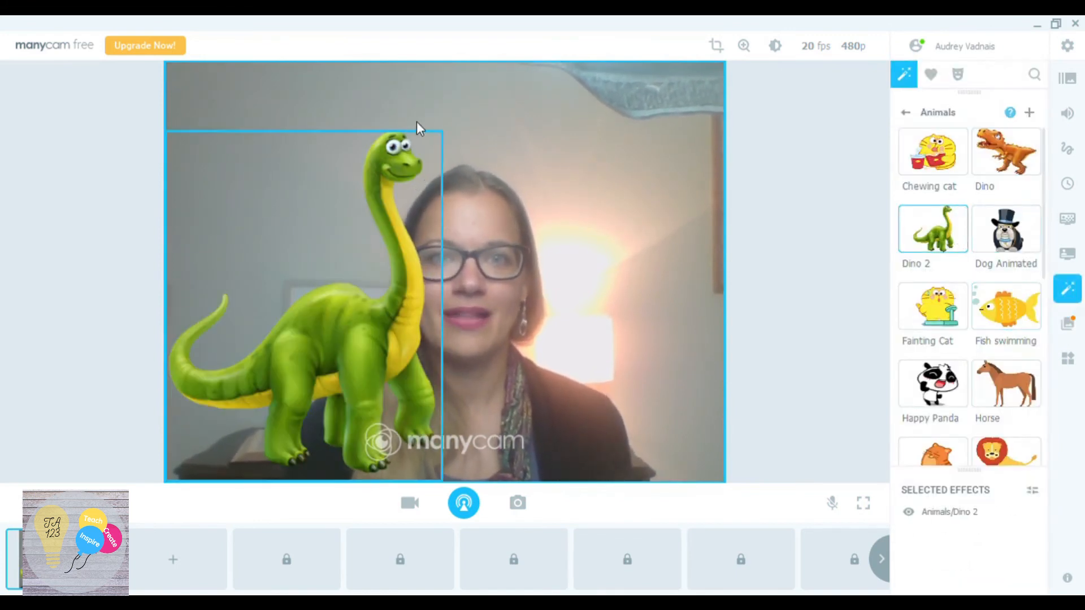
pyautogui.moveTo(450, 132); pyautogui.dragTo(315, 290)
pyautogui.moveTo(262, 427); pyautogui.dragTo(659, 385)
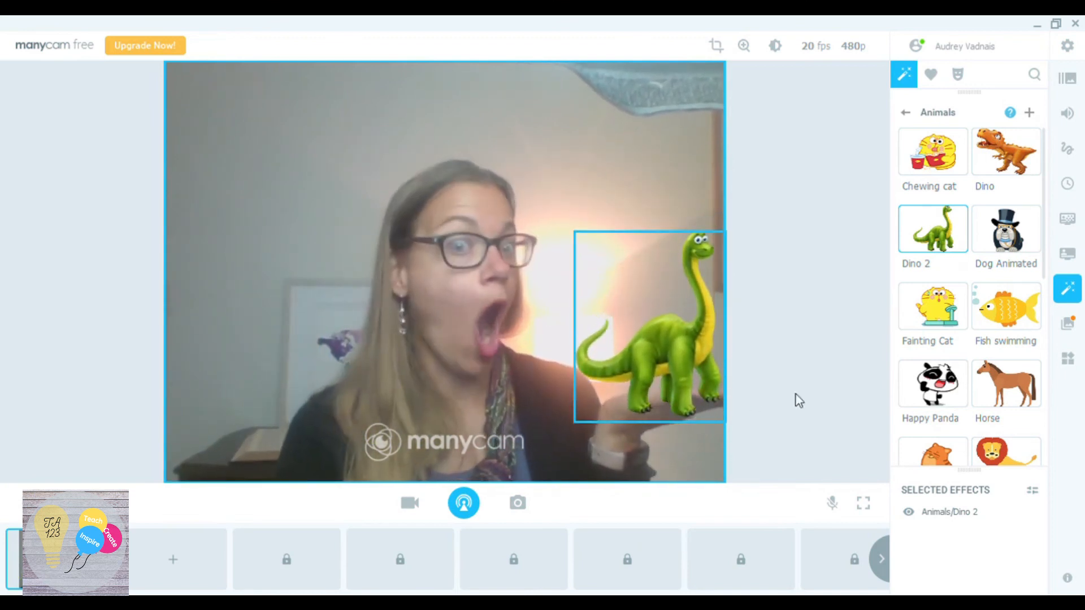
pyautogui.click(515, 499)
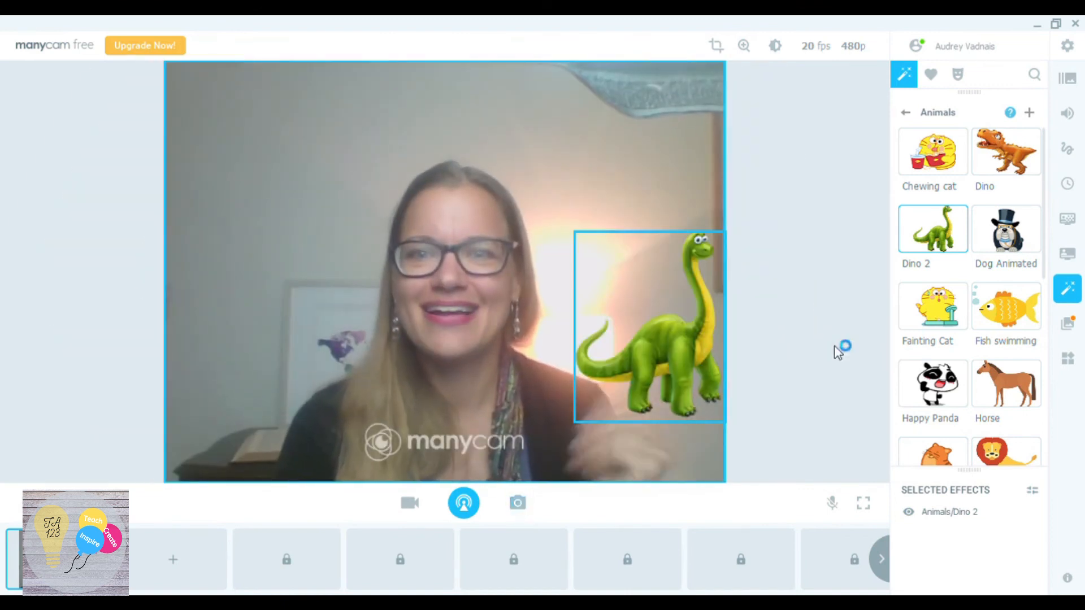
pyautogui.click(933, 229)
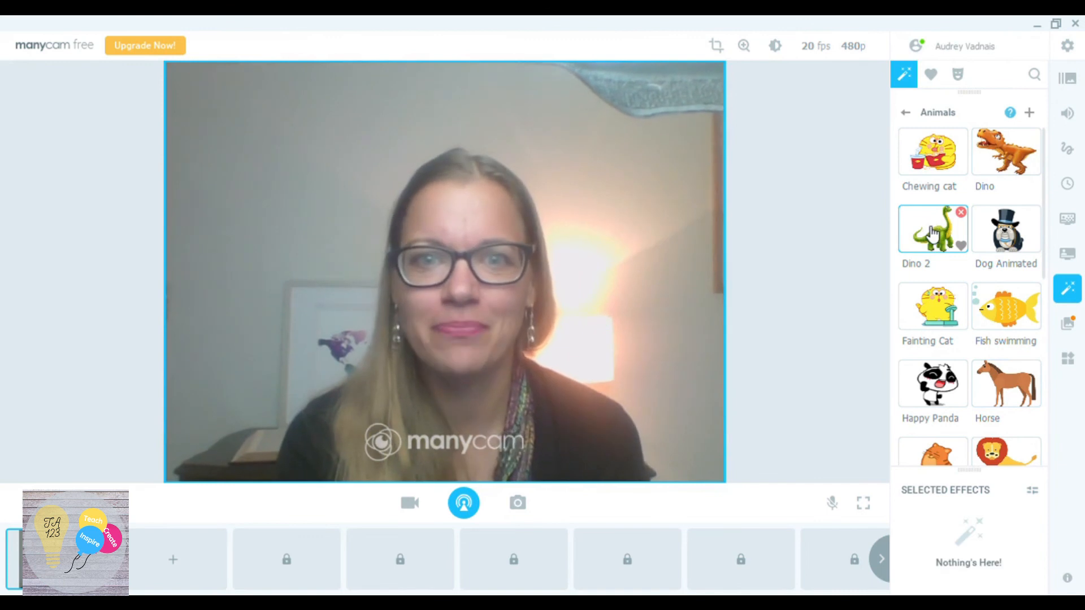
# Step: Start recording the webcam picture and try the Kitty face mask, postponing the face detector module download
pyautogui.click(411, 504)
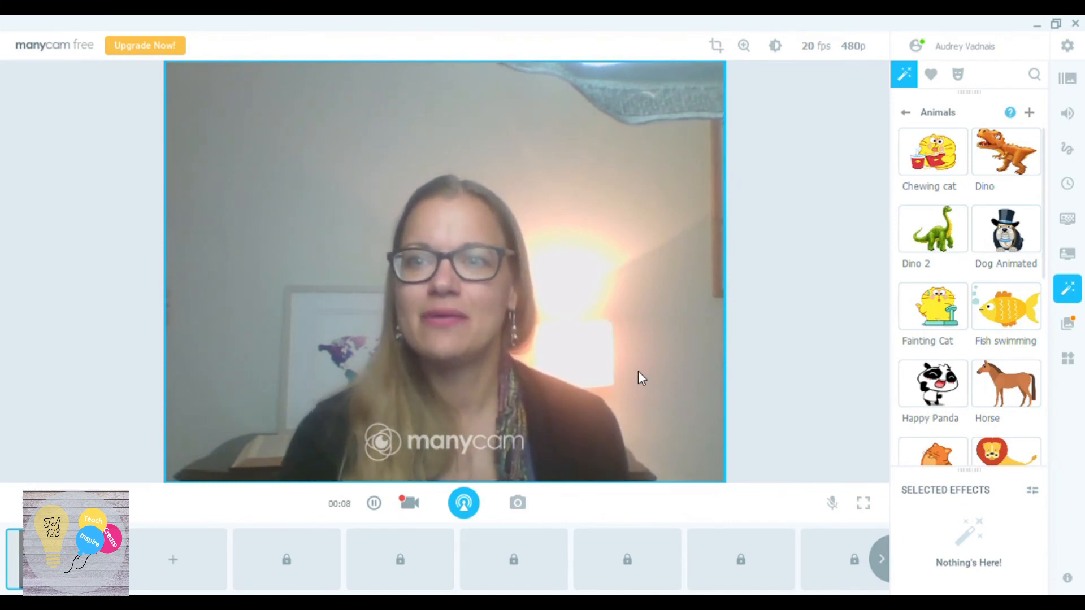
pyautogui.scroll(-5, 936, 452)
pyautogui.scroll(5, 955, 413)
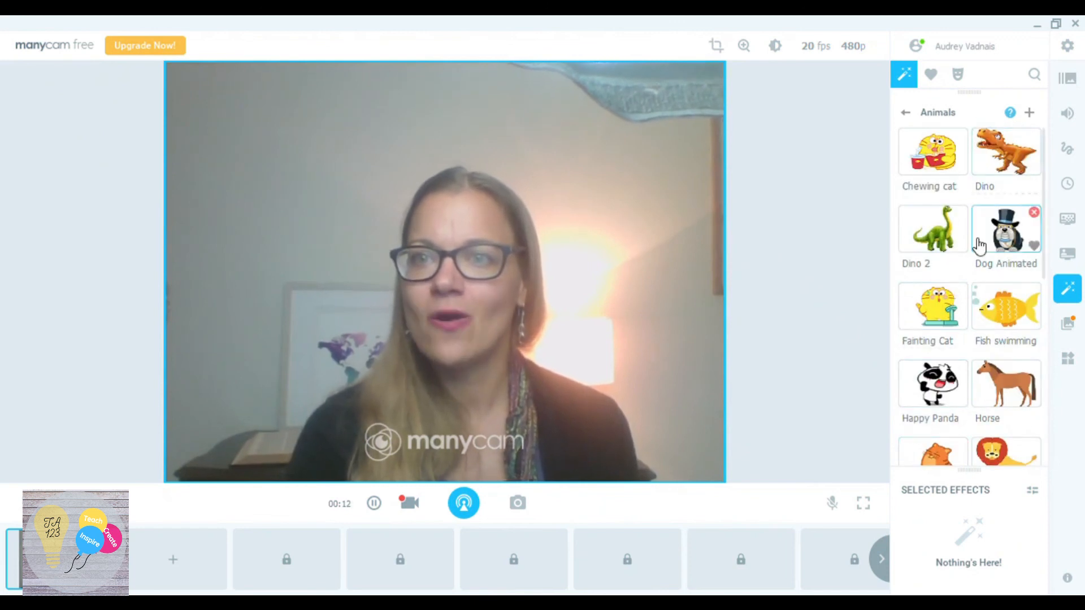
pyautogui.click(956, 74)
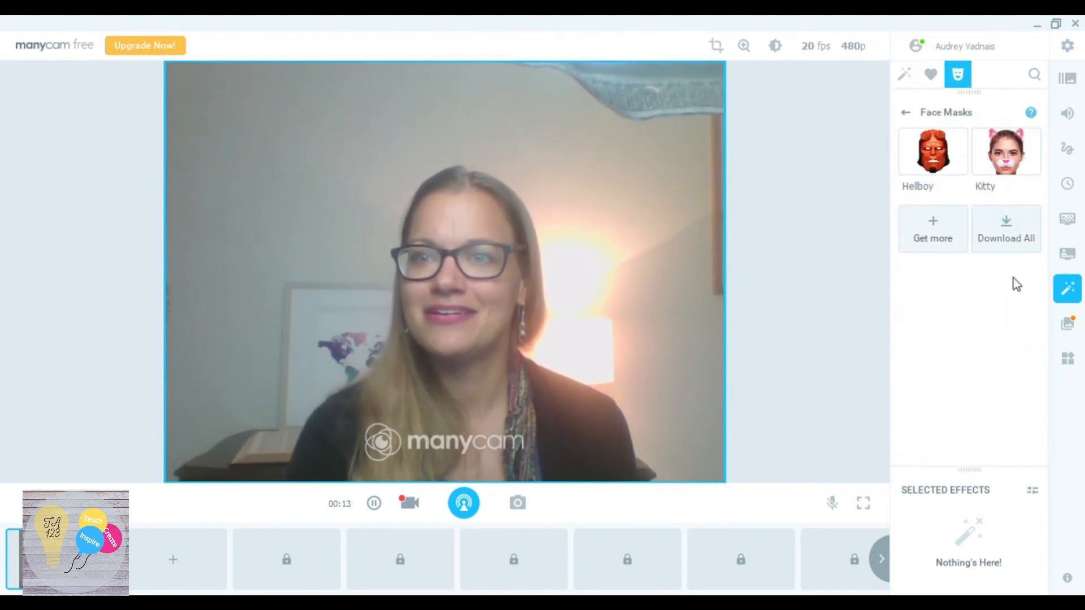
pyautogui.click(1005, 169)
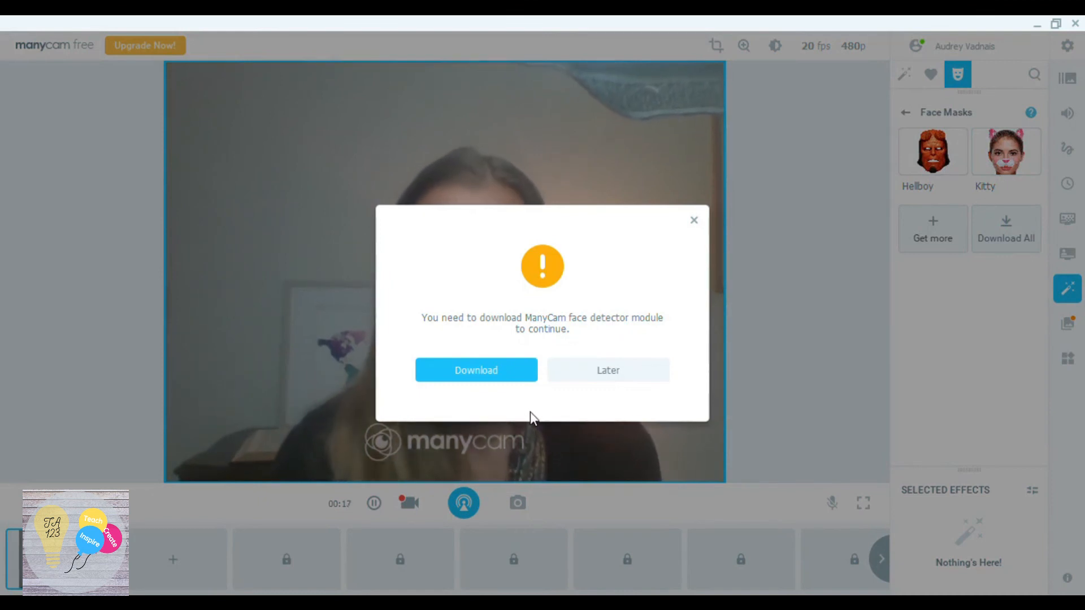
pyautogui.click(604, 373)
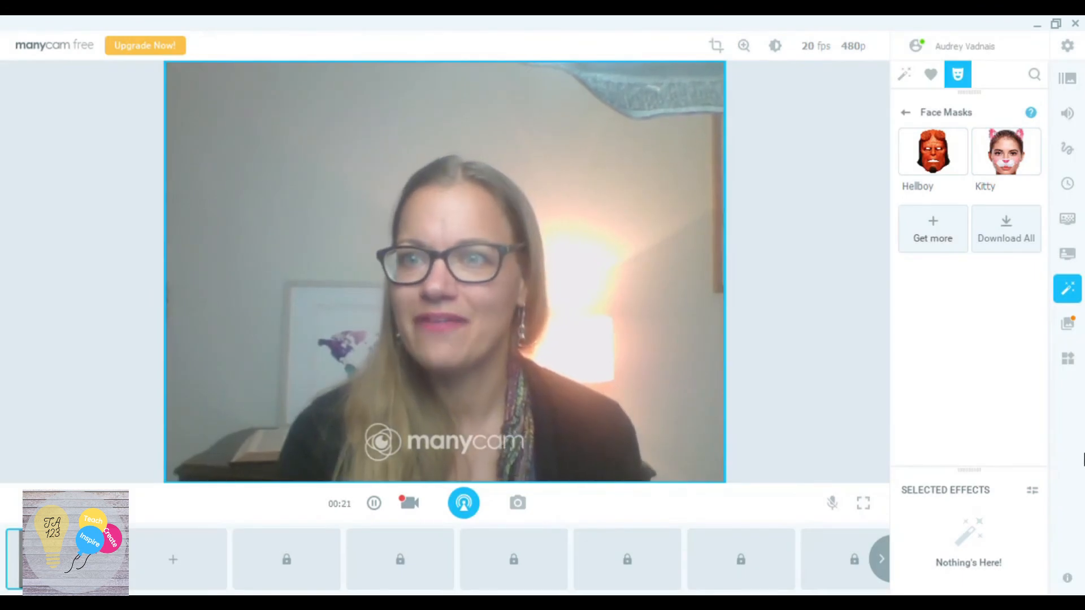
pyautogui.click(899, 82)
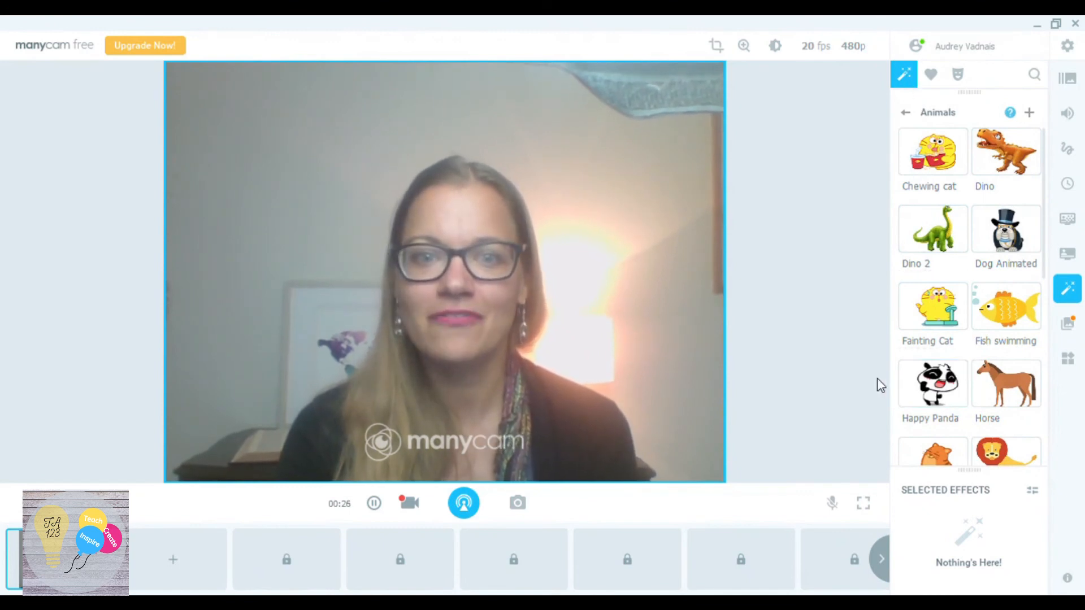
# Step: Stop the recording, play back the newest clip in My recordings, and close the preview
pyautogui.click(1068, 325)
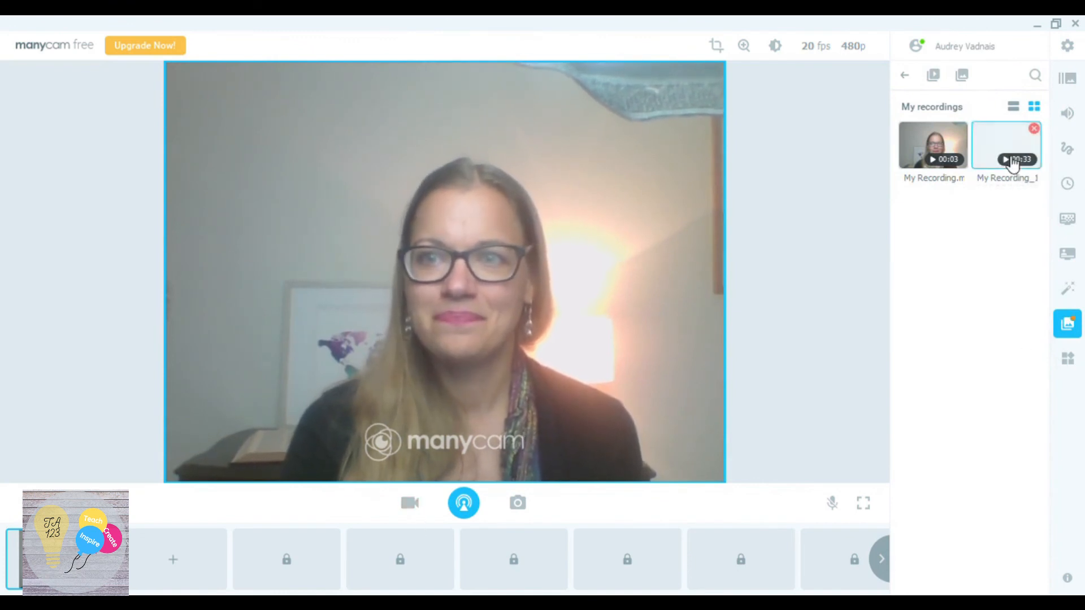
pyautogui.click(1009, 160)
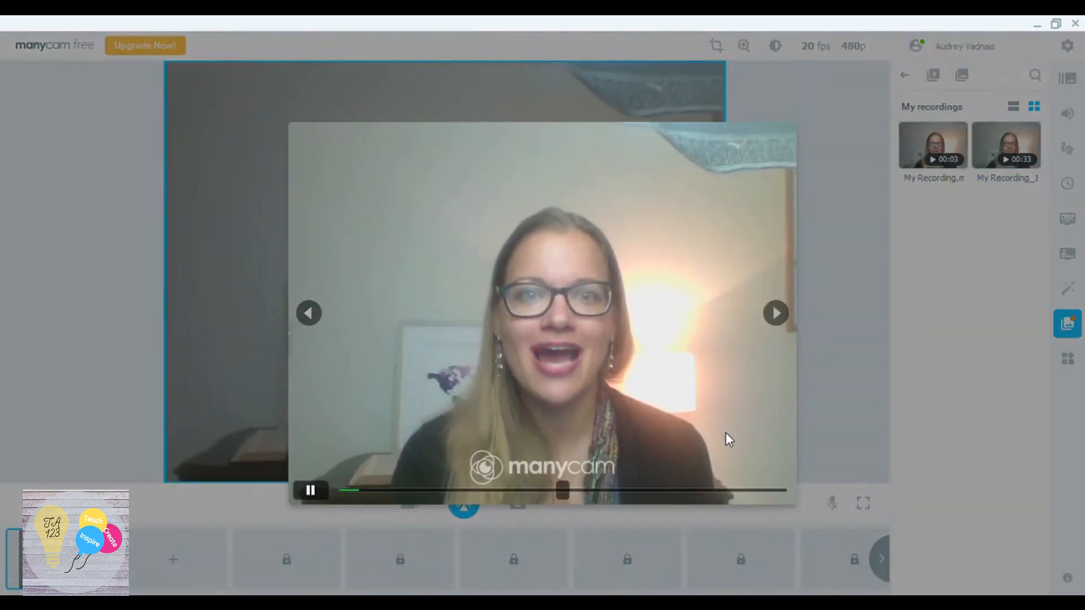
pyautogui.click(992, 156)
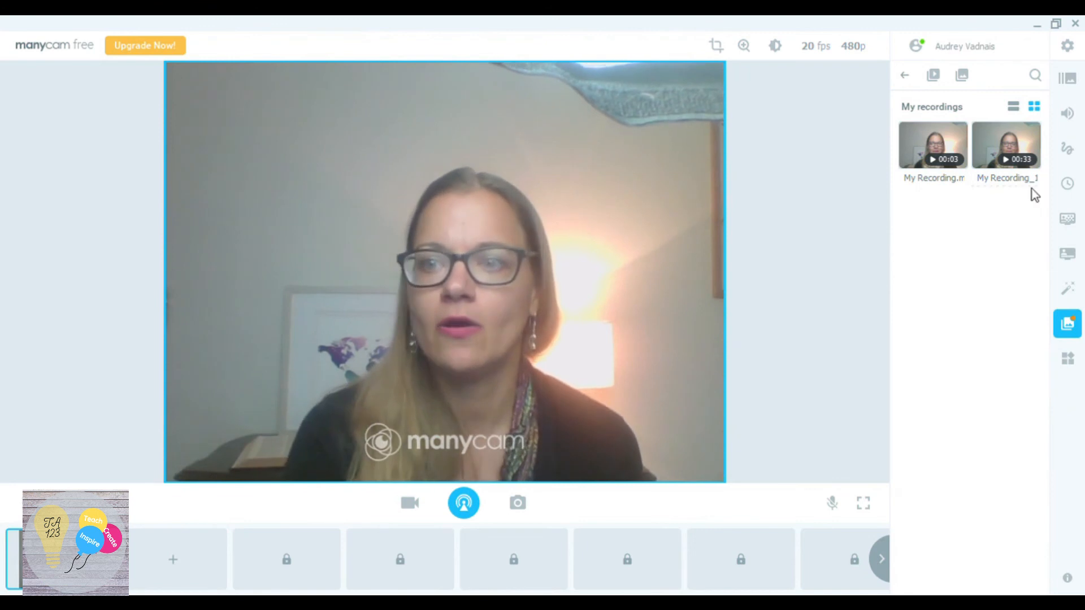
# Step: Look at the favorite widgets area and the General settings, and close both
pyautogui.click(1077, 368)
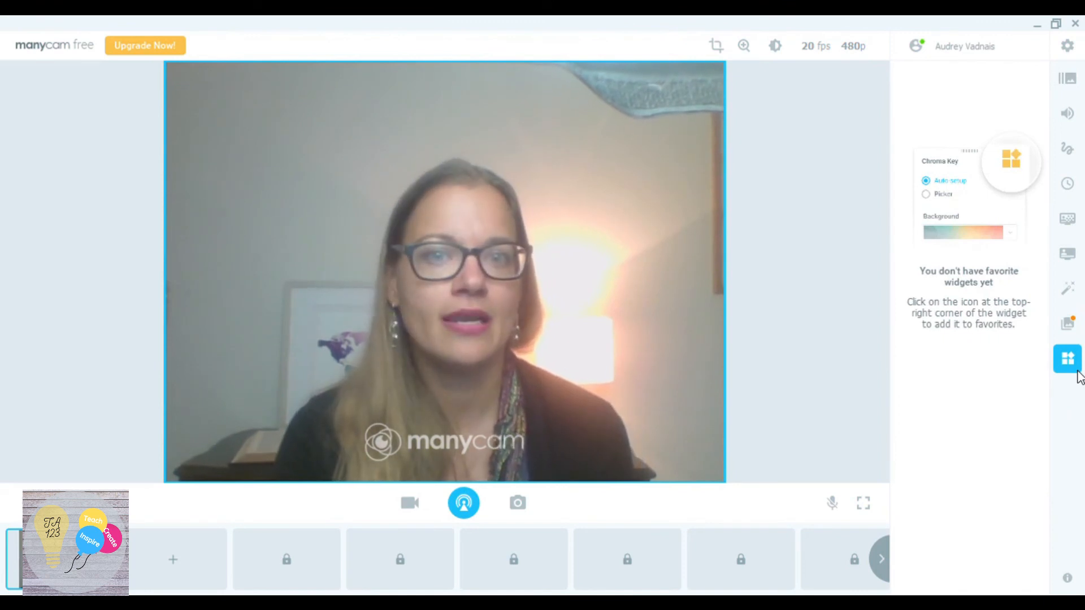
pyautogui.click(1077, 373)
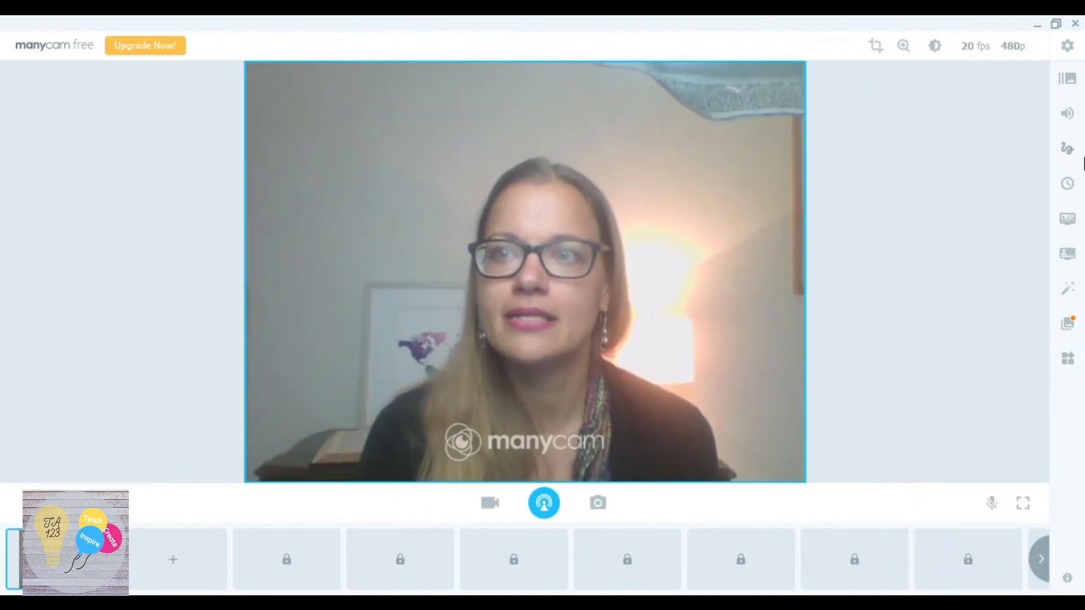
pyautogui.click(1069, 46)
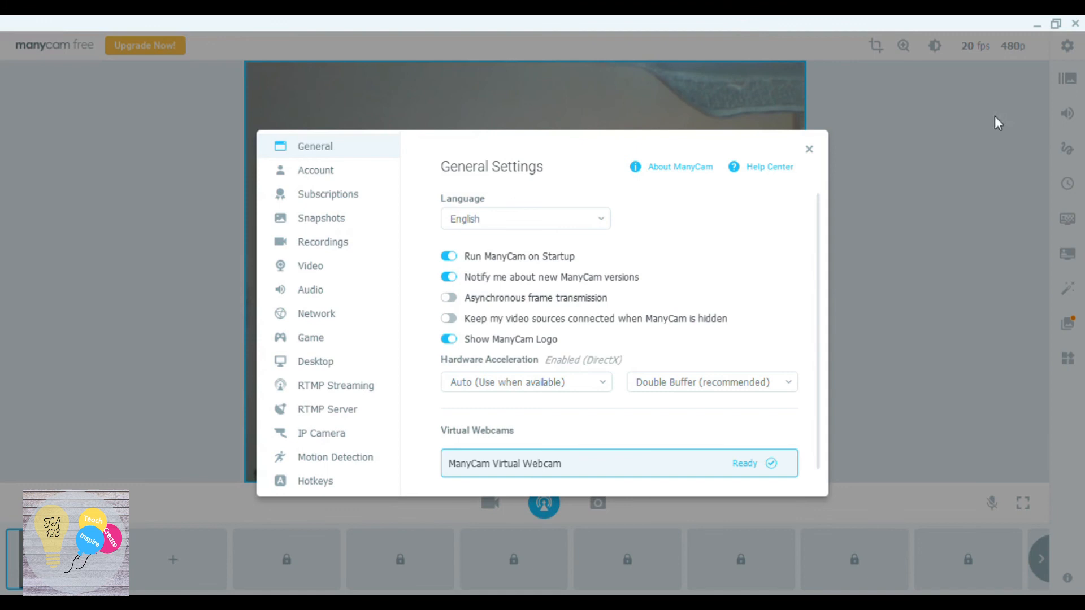
pyautogui.click(1071, 116)
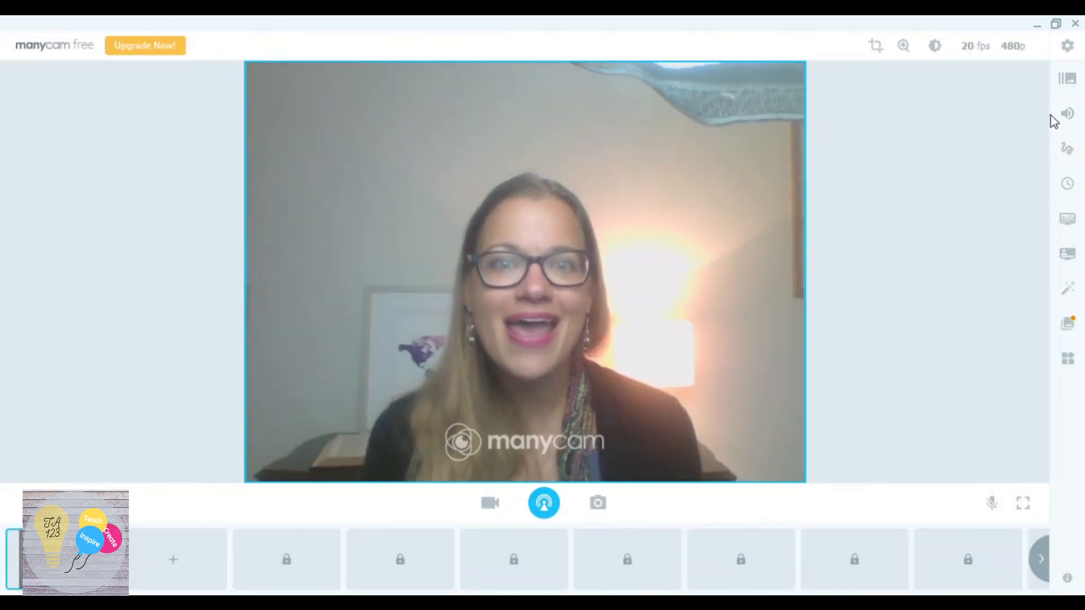